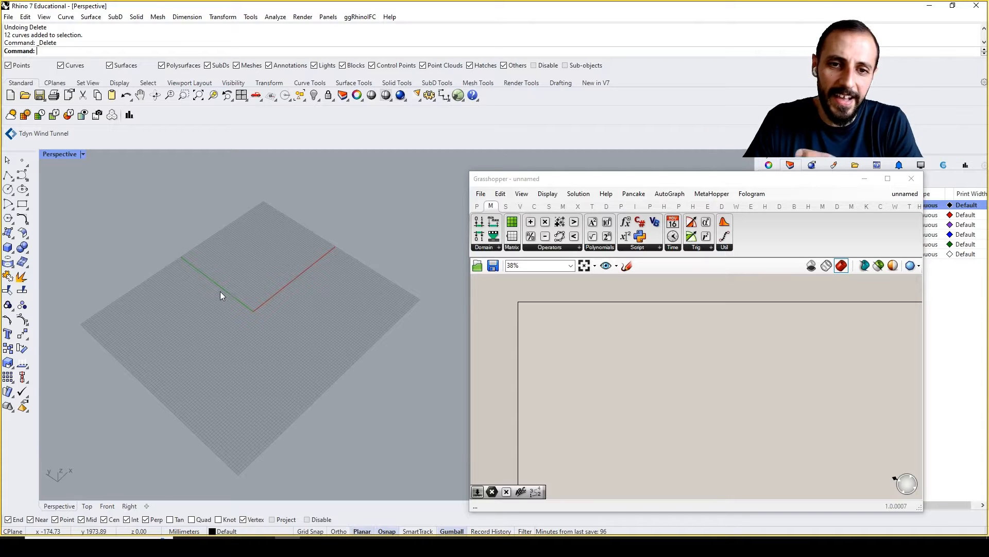
Draw an open ten-point polyline with a hooked end at the left corner of the construction grid in the perspective view.
{"action": "left_click", "coordinate": [8, 175]}
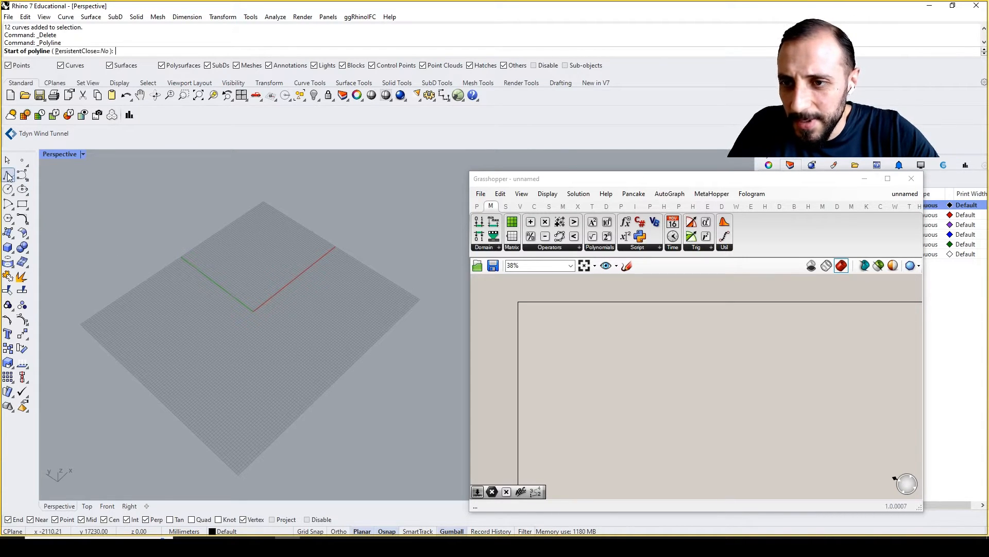
{"action": "left_click", "coordinate": [132, 243]}
{"action": "left_click", "coordinate": [129, 283]}
{"action": "left_click", "coordinate": [143, 310]}
{"action": "left_click", "coordinate": [153, 313]}
{"action": "left_click", "coordinate": [150, 337]}
{"action": "left_click", "coordinate": [170, 354]}
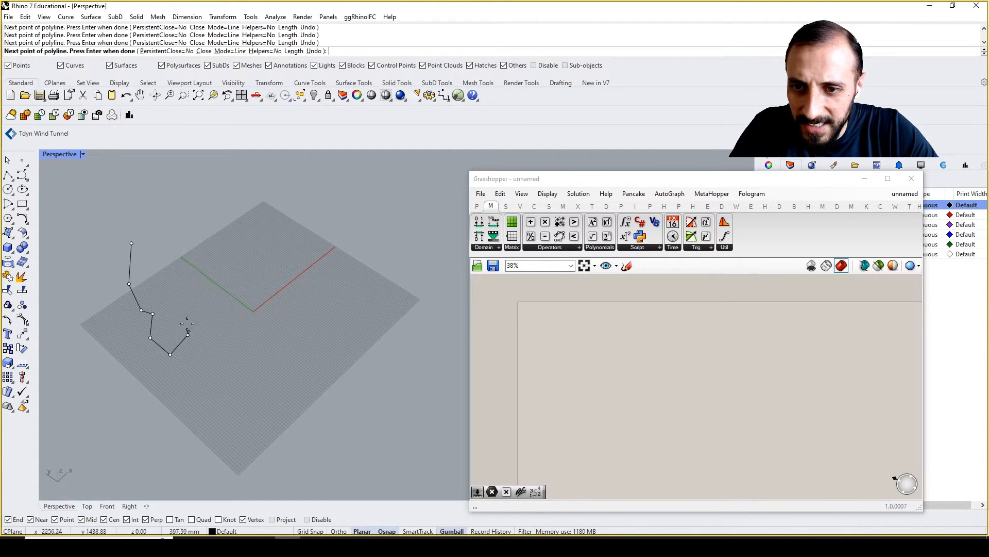
{"action": "left_click", "coordinate": [188, 335]}
{"action": "left_click", "coordinate": [184, 314]}
{"action": "left_click", "coordinate": [163, 284]}
{"action": "left_click", "coordinate": [180, 282]}
{"action": "key", "text": "Return"}
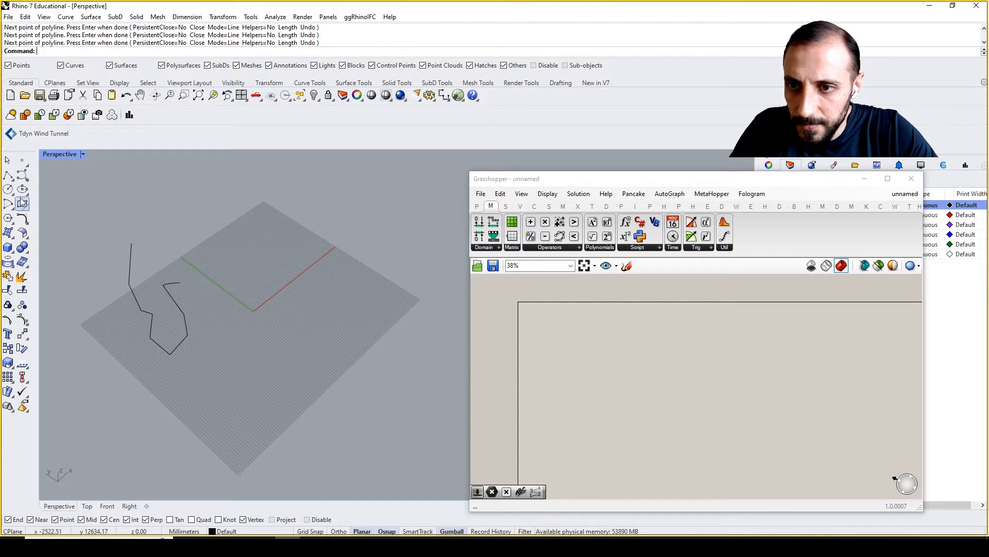
Draw a second open polyline with six points, running past the far corner of the construction grid.
{"action": "left_click", "coordinate": [8, 175]}
{"action": "left_click", "coordinate": [136, 184]}
{"action": "left_click", "coordinate": [211, 222]}
{"action": "left_click", "coordinate": [240, 215]}
{"action": "left_click", "coordinate": [256, 195]}
{"action": "left_click", "coordinate": [278, 197]}
{"action": "left_click", "coordinate": [304, 227]}
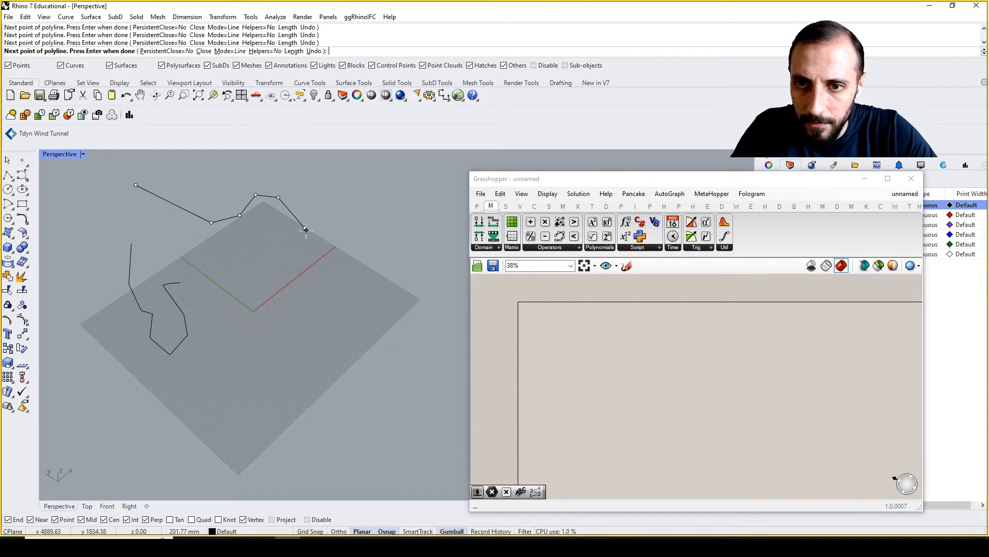
{"action": "key", "text": "Return"}
Draw a third open zigzag polyline along the right side of the grid, bending back toward its front edge.
{"action": "left_click", "coordinate": [8, 175]}
{"action": "left_click", "coordinate": [413, 236]}
{"action": "left_click", "coordinate": [413, 247]}
{"action": "left_click", "coordinate": [398, 282]}
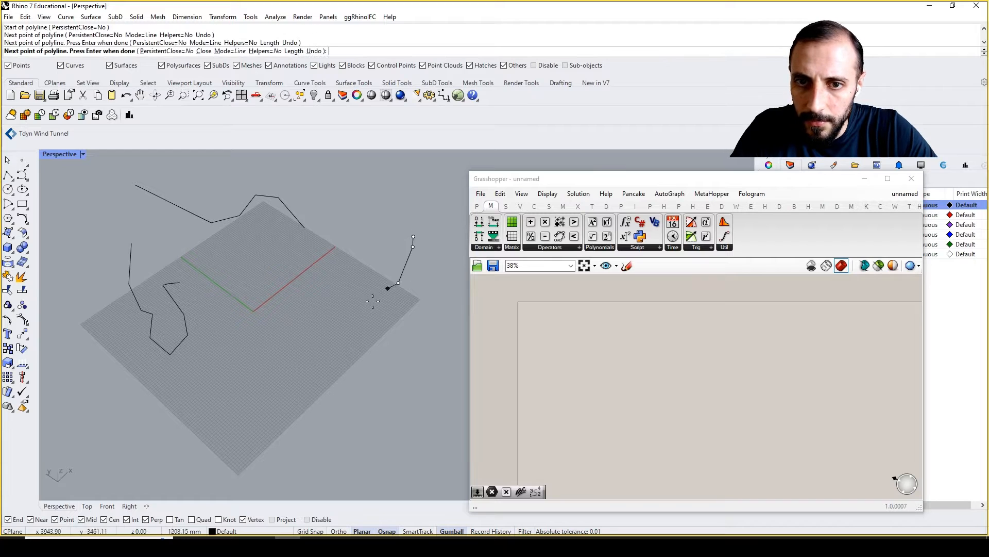
{"action": "left_click", "coordinate": [373, 311]}
{"action": "left_click", "coordinate": [386, 344]}
{"action": "left_click", "coordinate": [434, 362]}
{"action": "left_click", "coordinate": [411, 393]}
{"action": "left_click", "coordinate": [338, 389]}
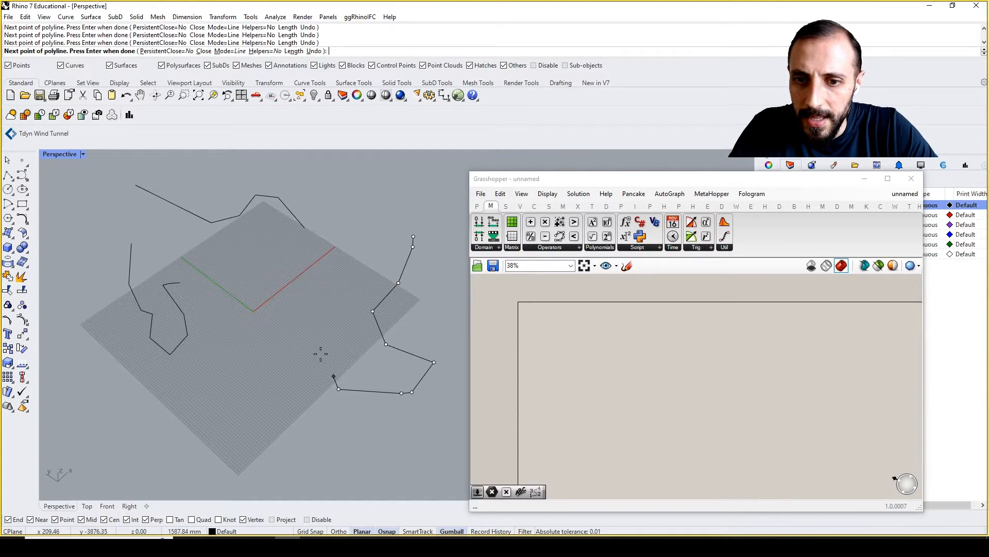
{"action": "key", "text": "Return"}
Draw an S-shaped degree-3 control point curve across the middle of the grid, crossing the red axis.
{"action": "left_click", "coordinate": [22, 175]}
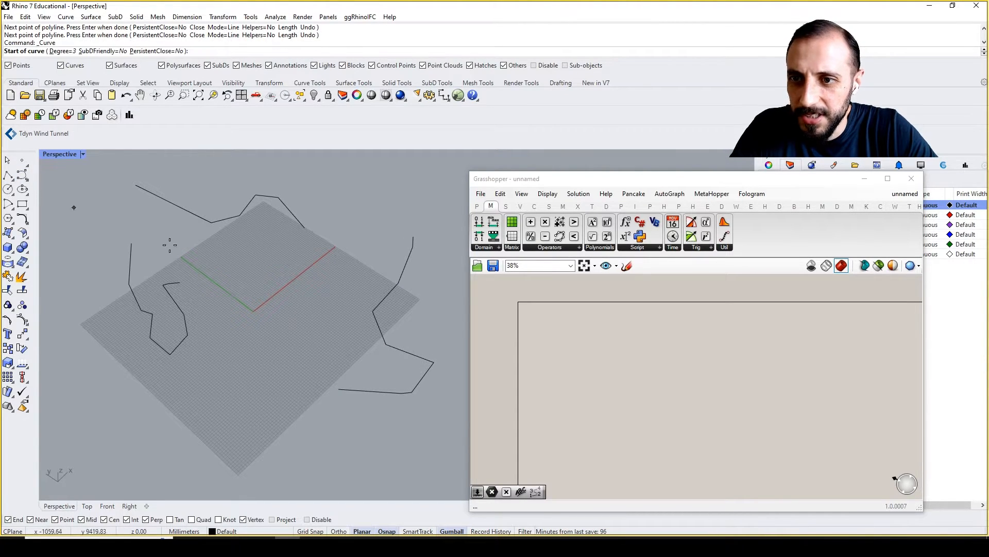
{"action": "left_click", "coordinate": [365, 218]}
{"action": "left_click", "coordinate": [340, 261]}
{"action": "left_click", "coordinate": [262, 260]}
{"action": "left_click", "coordinate": [248, 284]}
{"action": "left_click", "coordinate": [270, 299]}
{"action": "left_click", "coordinate": [310, 322]}
{"action": "left_click", "coordinate": [297, 343]}
{"action": "left_click", "coordinate": [268, 360]}
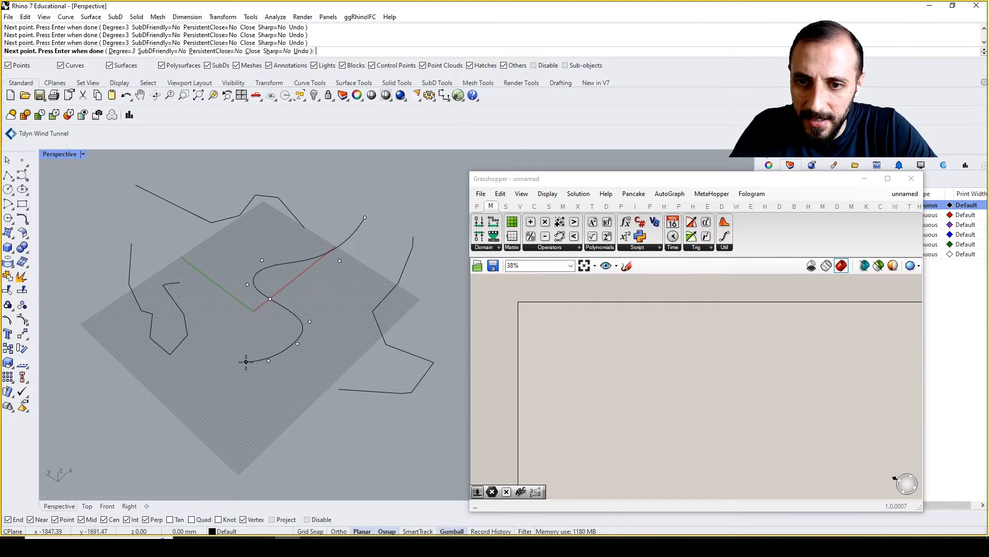
{"action": "left_click", "coordinate": [246, 362]}
{"action": "key", "text": "Return"}
Draw another degree-3 control point curve at the front of the grid, turning sharply back and ending beyond its front-left edge.
{"action": "key", "text": "Return"}
{"action": "left_click", "coordinate": [201, 383]}
{"action": "left_click", "coordinate": [220, 415]}
{"action": "left_click", "coordinate": [292, 397]}
{"action": "left_click", "coordinate": [312, 385]}
{"action": "left_click", "coordinate": [320, 429]}
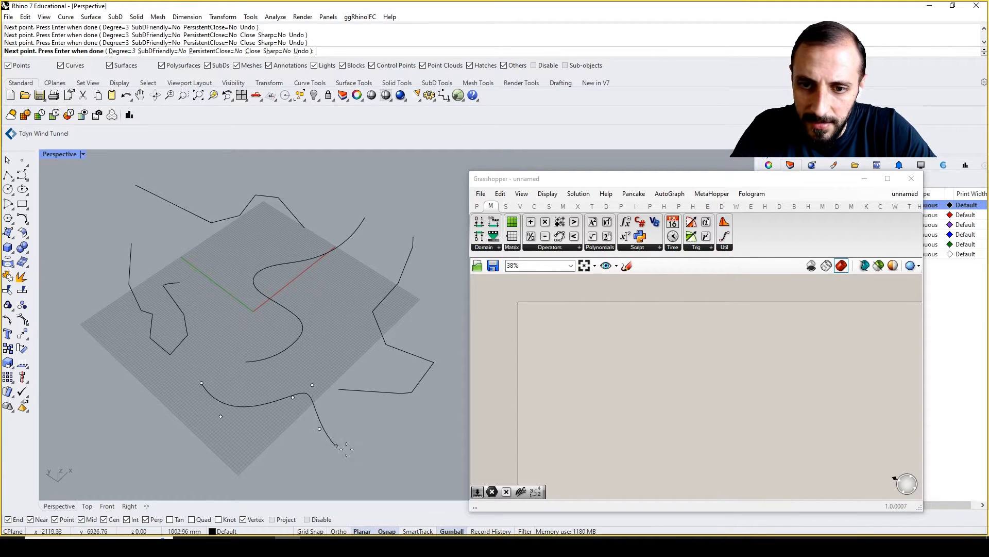
{"action": "left_click", "coordinate": [425, 451]}
{"action": "left_click", "coordinate": [375, 454]}
{"action": "left_click", "coordinate": [236, 473]}
{"action": "left_click", "coordinate": [174, 435]}
{"action": "left_click", "coordinate": [124, 436]}
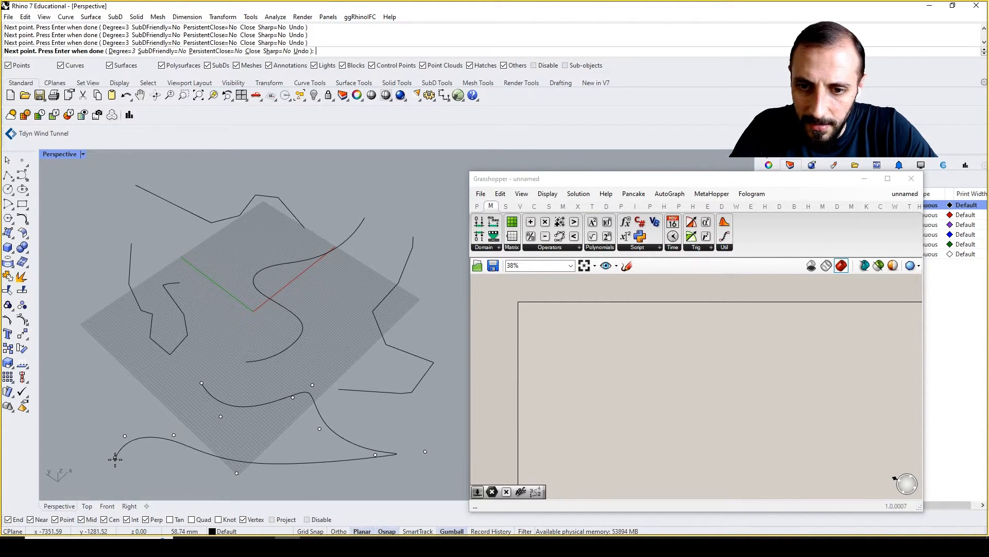
{"action": "left_click", "coordinate": [115, 458]}
{"action": "key", "text": "Return"}
Switch to Grasshopper and add a Curve parameter to the canvas.
{"action": "scroll", "coordinate": [292, 403], "scroll_direction": "down", "scroll_amount": 6}
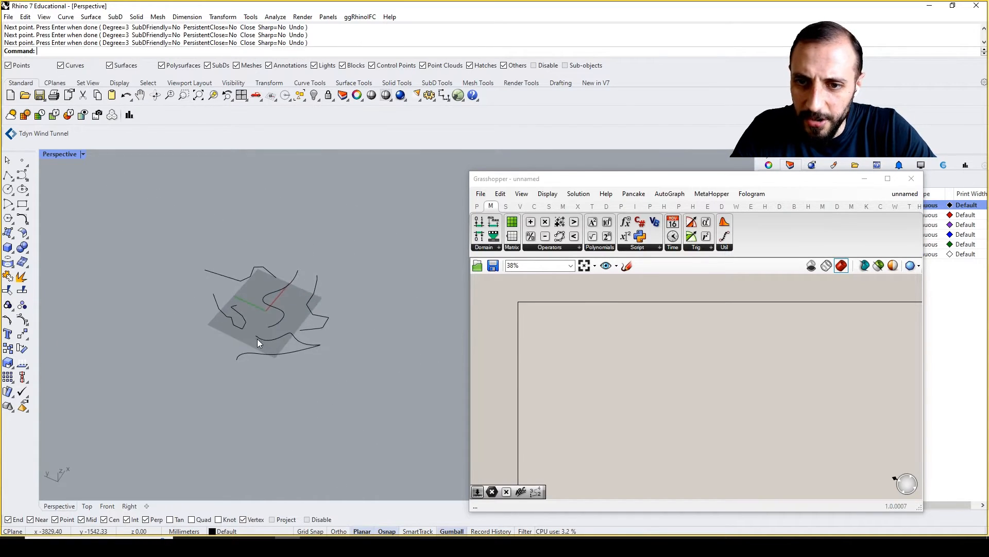
{"action": "scroll", "coordinate": [260, 330], "scroll_direction": "up", "scroll_amount": 4}
{"action": "double_click", "coordinate": [565, 326]}
{"action": "type", "text": "c"}
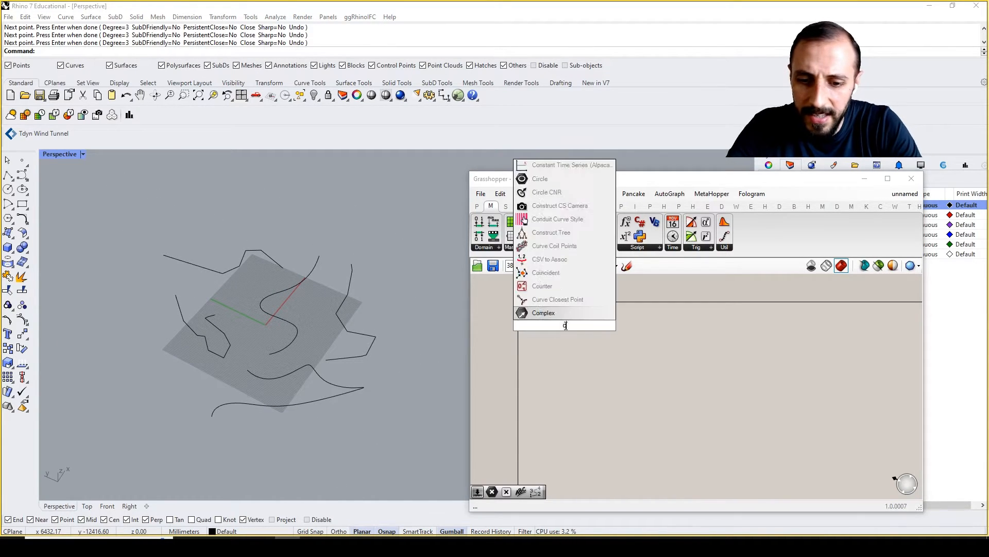
{"action": "type", "text": "urve"}
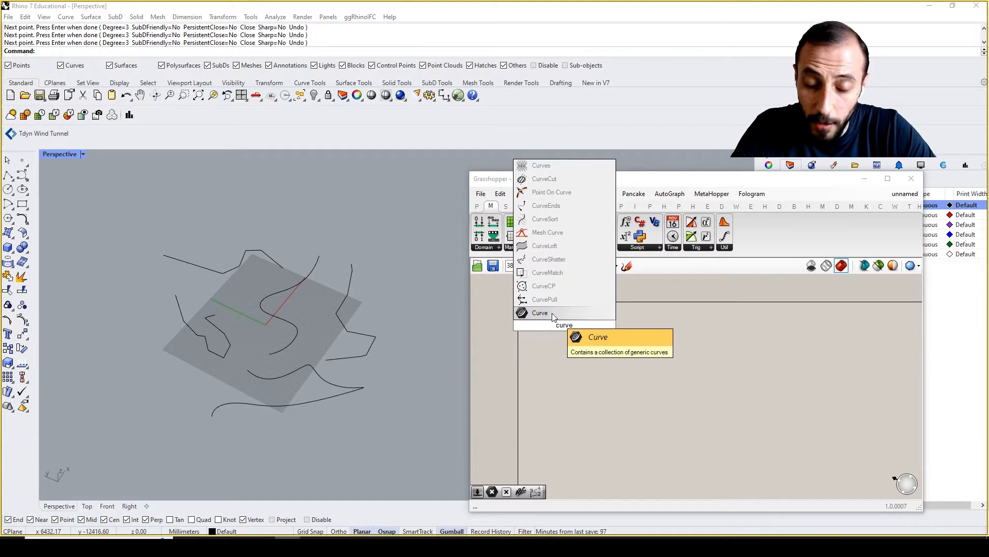
{"action": "left_click", "coordinate": [552, 313]}
{"action": "left_click_drag", "start_coordinate": [570, 330], "coordinate": [625, 334]}
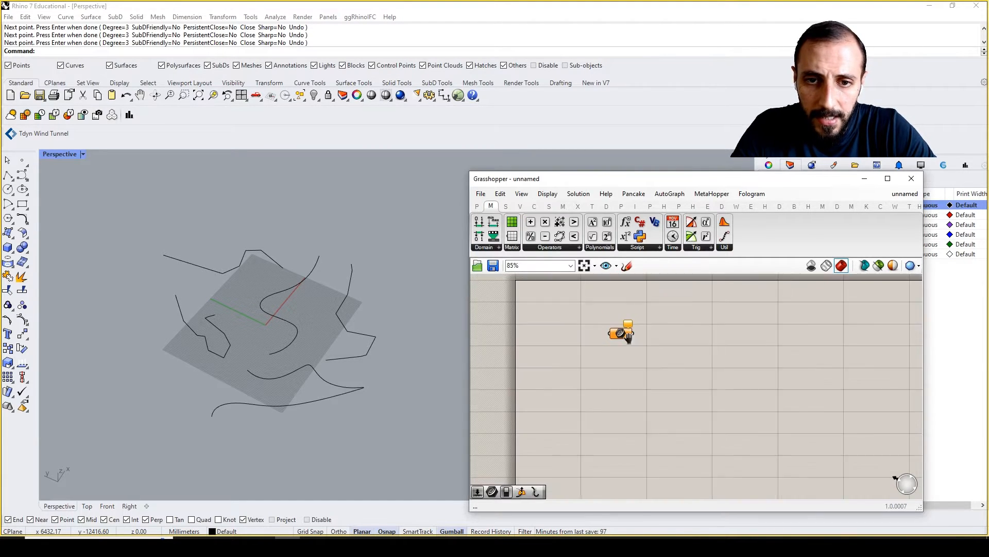
Reference all five drawn Rhino curves in the Curve parameter using Set Multiple Curves.
{"action": "left_click", "coordinate": [477, 206]}
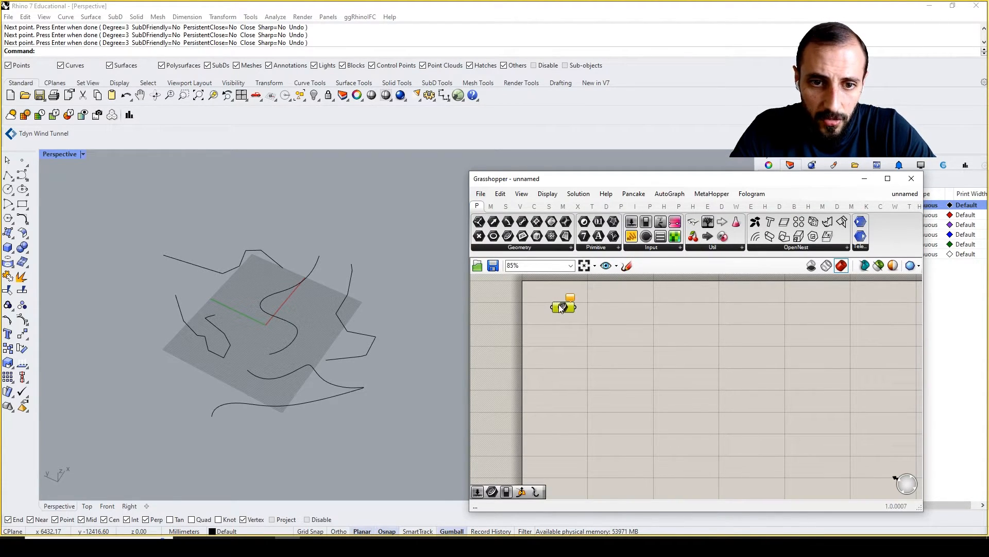
{"action": "right_click", "coordinate": [561, 308]}
{"action": "left_click", "coordinate": [546, 318]}
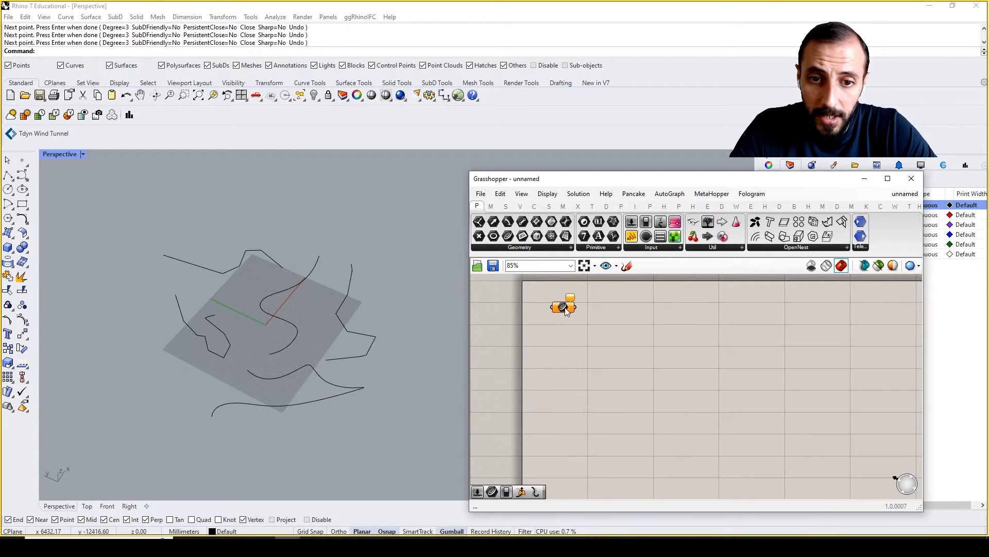
{"action": "right_click", "coordinate": [565, 308]}
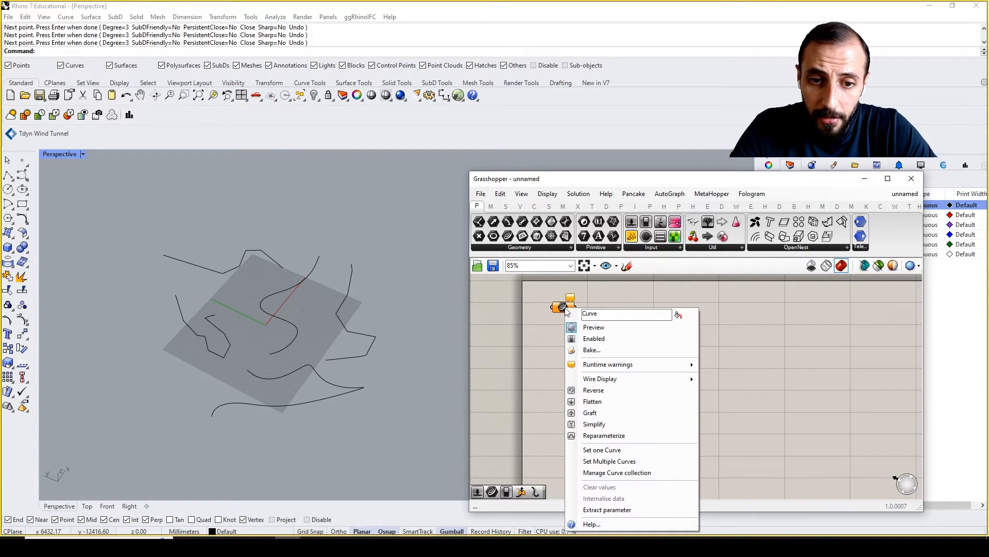
{"action": "left_click", "coordinate": [618, 461]}
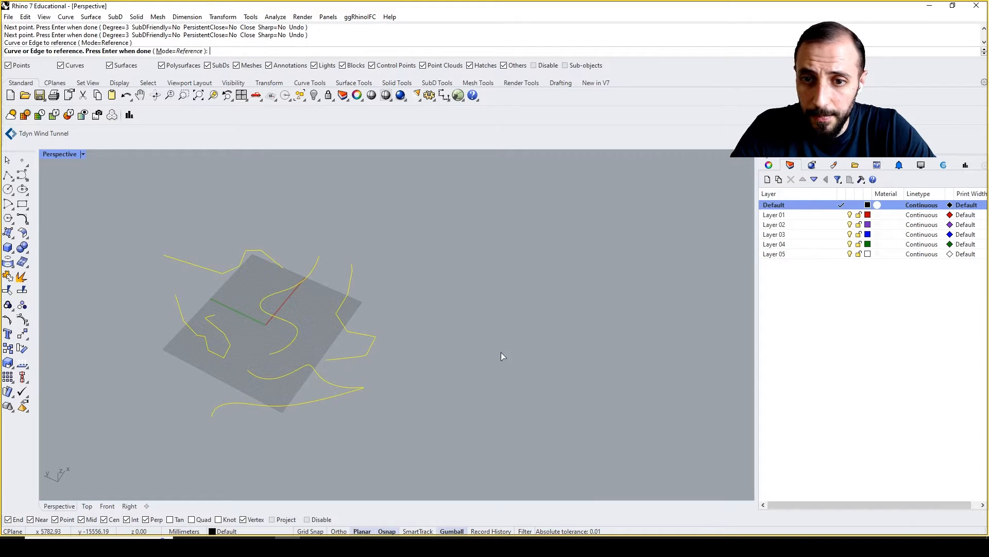
{"action": "key", "text": "Return"}
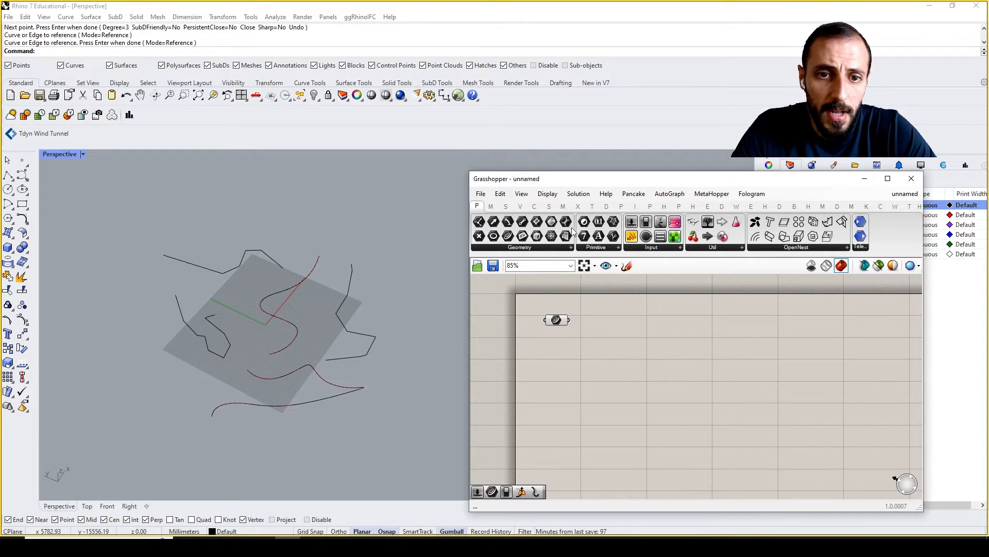
Add an Extrude component beside the Curve parameter and connect the curves to its Base input.
{"action": "left_click", "coordinate": [550, 206]}
{"action": "left_click", "coordinate": [583, 248]}
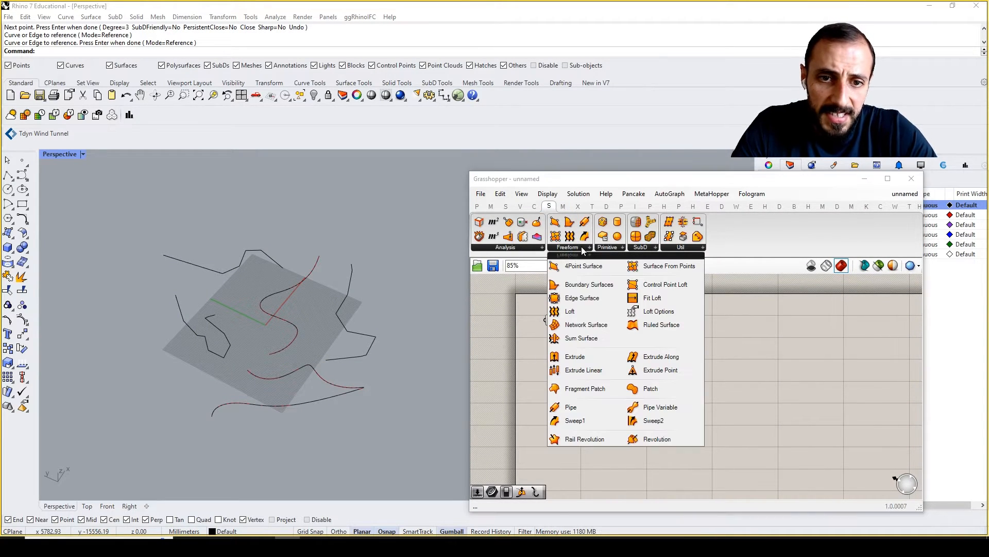
{"action": "left_click", "coordinate": [575, 356]}
{"action": "left_click", "coordinate": [689, 338]}
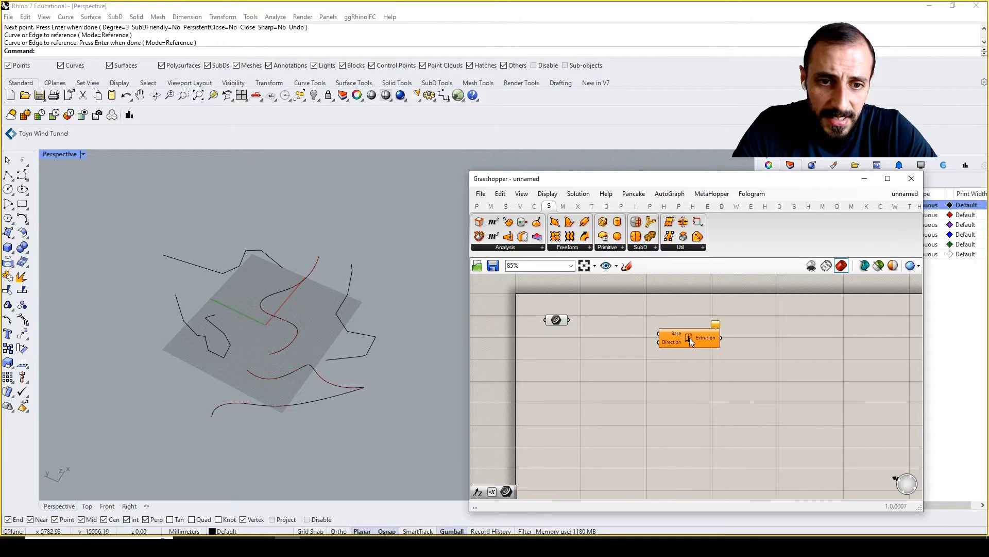
{"action": "left_click_drag", "start_coordinate": [680, 339], "coordinate": [682, 329]}
{"action": "left_click", "coordinate": [667, 311]}
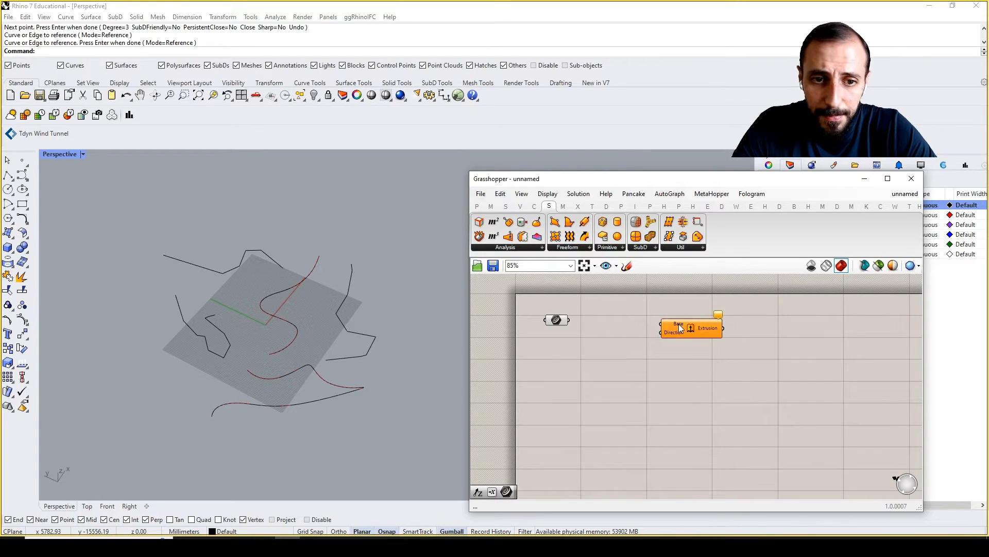
{"action": "left_click_drag", "start_coordinate": [570, 319], "coordinate": [671, 332]}
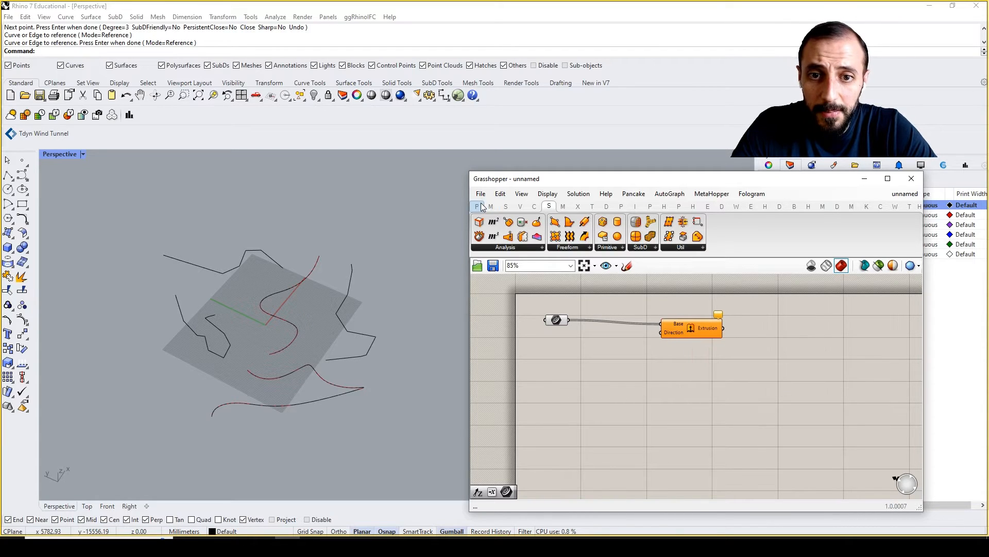
Add a Unit Z vector component and connect its output to the Extrude component's Direction input.
{"action": "left_click", "coordinate": [519, 206]}
{"action": "left_click", "coordinate": [677, 251]}
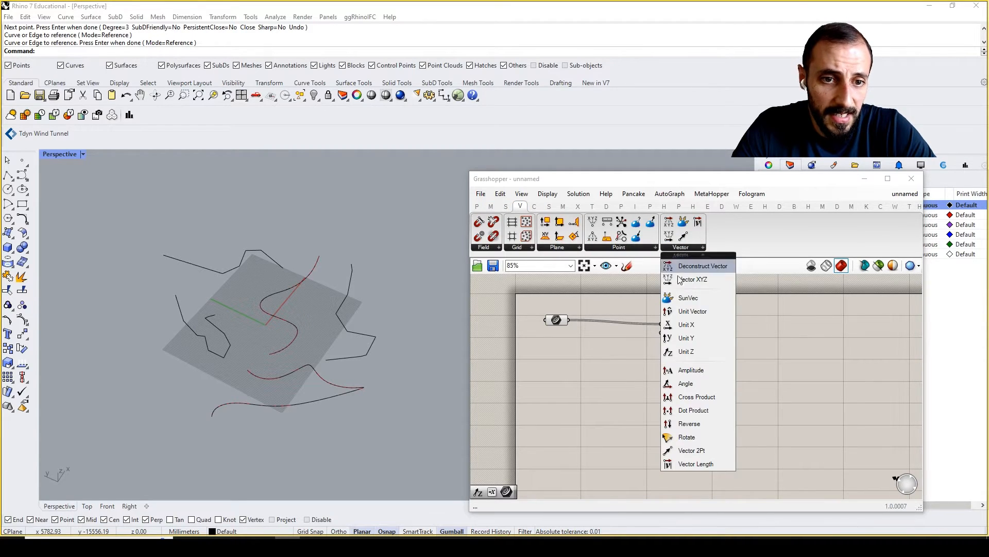
{"action": "left_click", "coordinate": [686, 349]}
{"action": "left_click", "coordinate": [587, 374]}
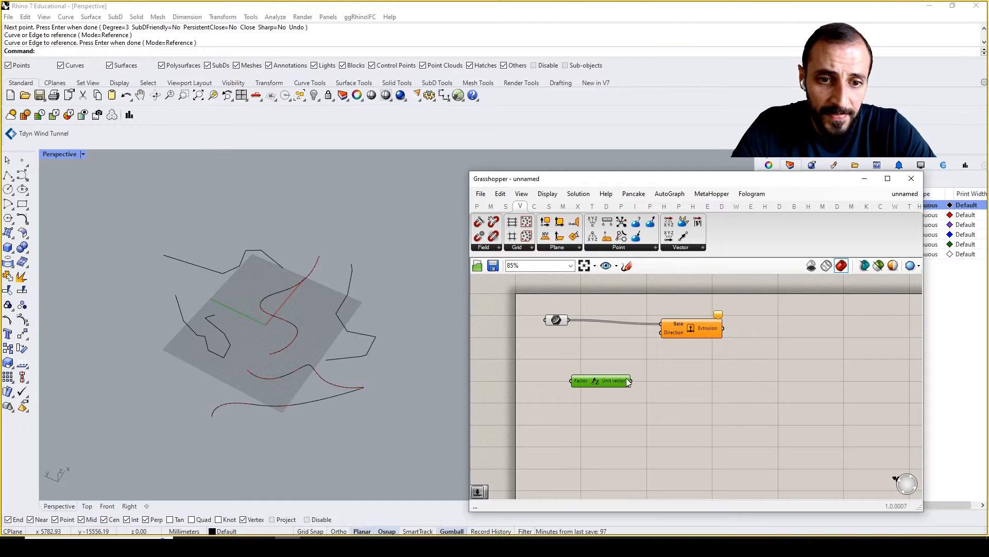
{"action": "left_click_drag", "start_coordinate": [631, 381], "coordinate": [660, 332]}
Examine the extrusion preview along the curves up close in the perspective view.
{"action": "right_click_drag", "start_coordinate": [344, 341], "coordinate": [322, 347]}
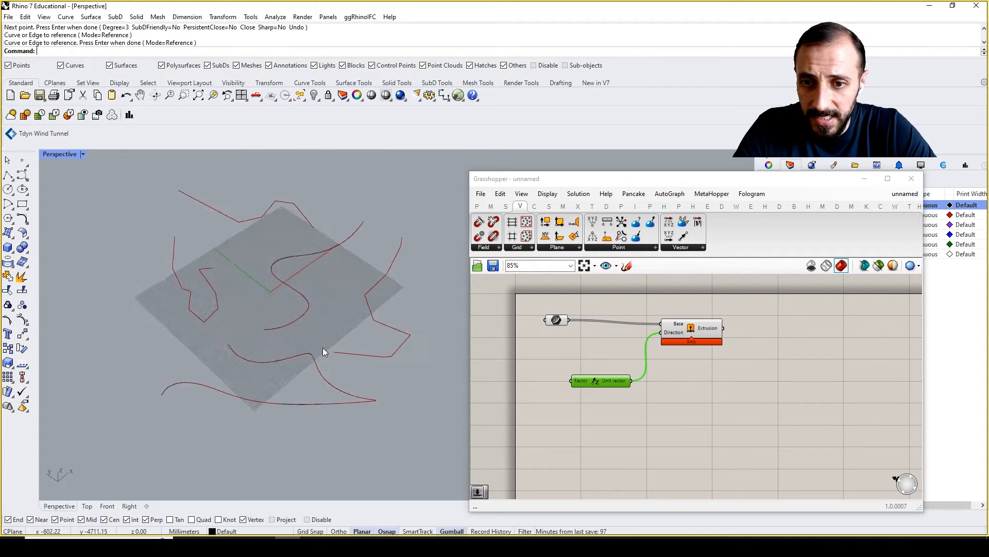
{"action": "scroll", "coordinate": [283, 289], "scroll_direction": "up", "scroll_amount": 5}
{"action": "scroll", "coordinate": [282, 289], "scroll_direction": "down", "scroll_amount": 6}
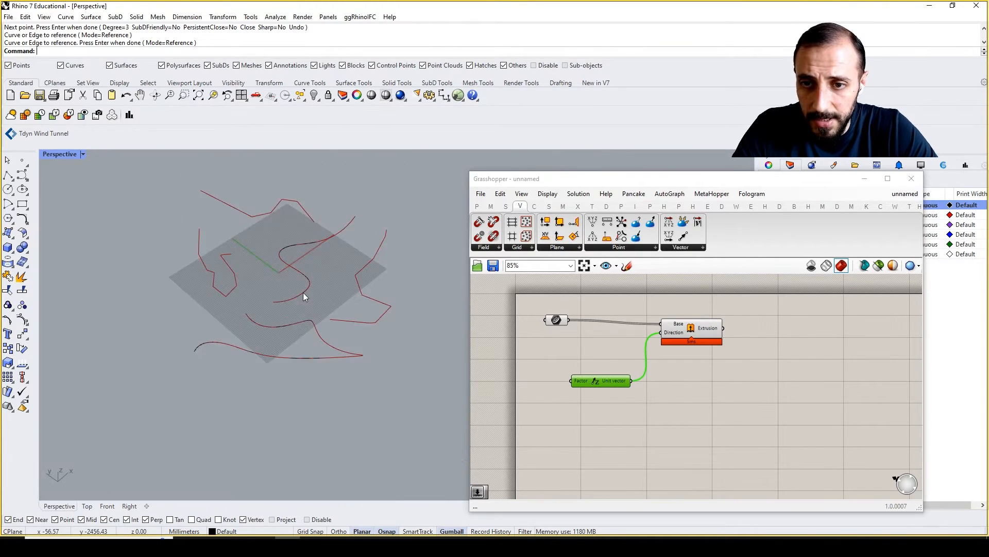
{"action": "scroll", "coordinate": [303, 292], "scroll_direction": "down", "scroll_amount": 2}
{"action": "left_click_drag", "start_coordinate": [177, 176], "coordinate": [397, 368]}
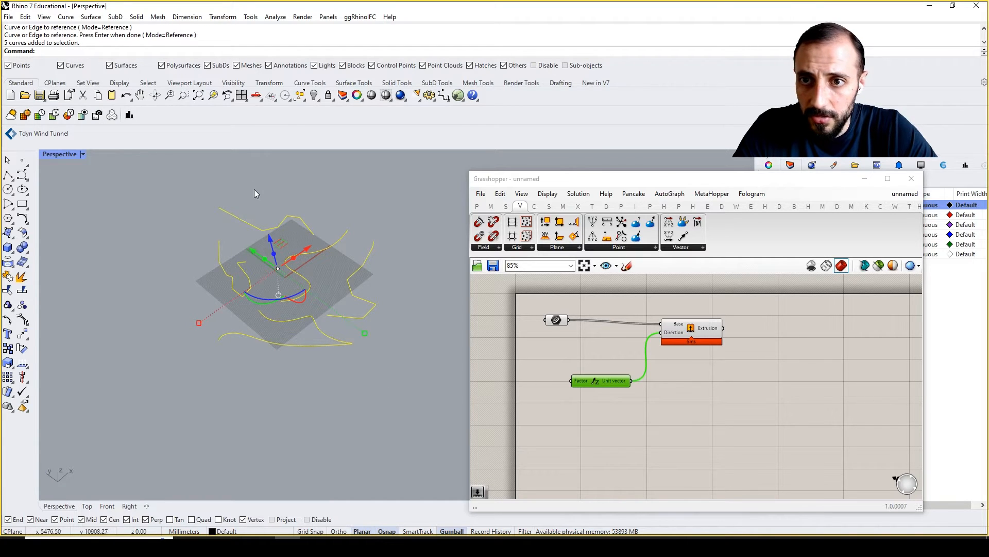
{"action": "left_click", "coordinate": [198, 94]}
{"action": "scroll", "coordinate": [412, 363], "scroll_direction": "up", "scroll_amount": 5}
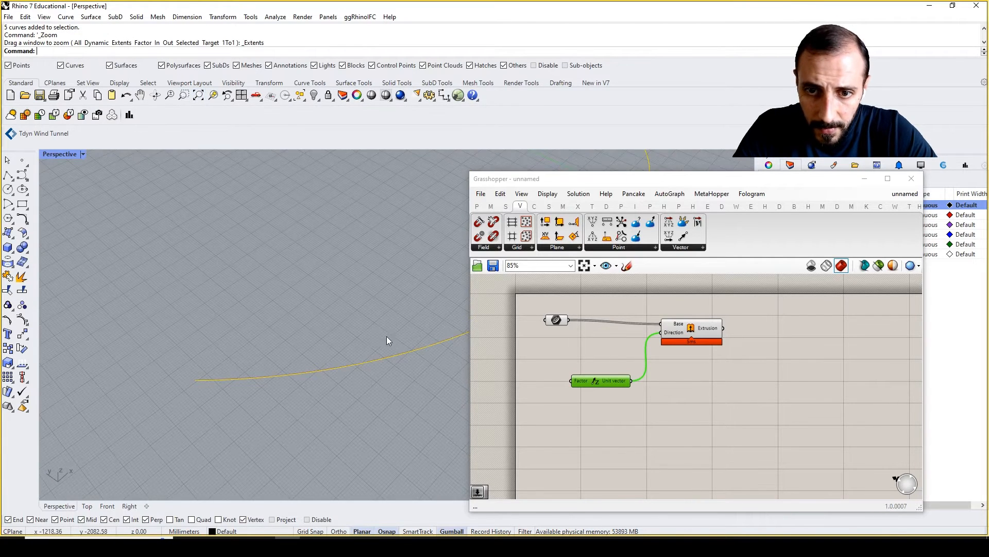
{"action": "scroll", "coordinate": [340, 371], "scroll_direction": "up", "scroll_amount": 4}
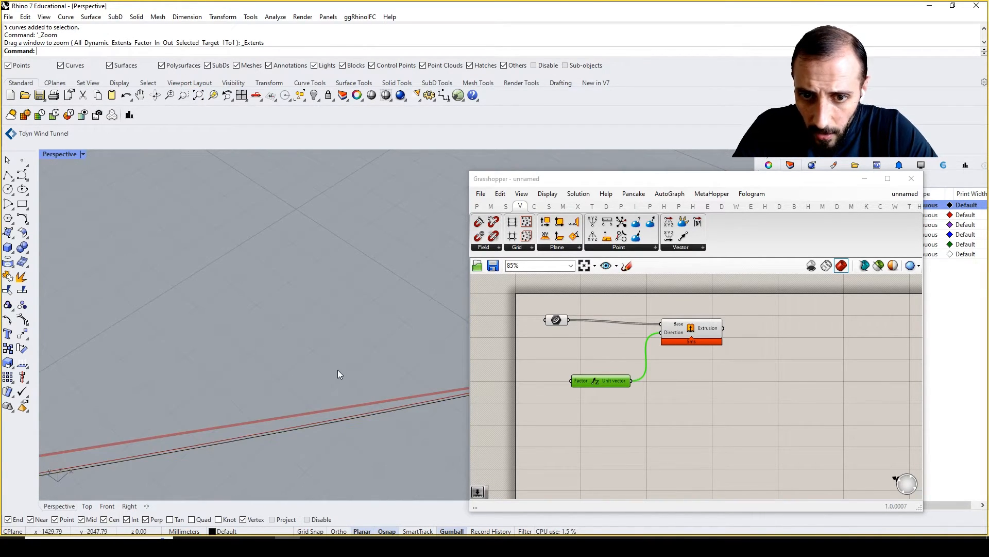
{"action": "scroll", "coordinate": [337, 374], "scroll_direction": "down", "scroll_amount": 3}
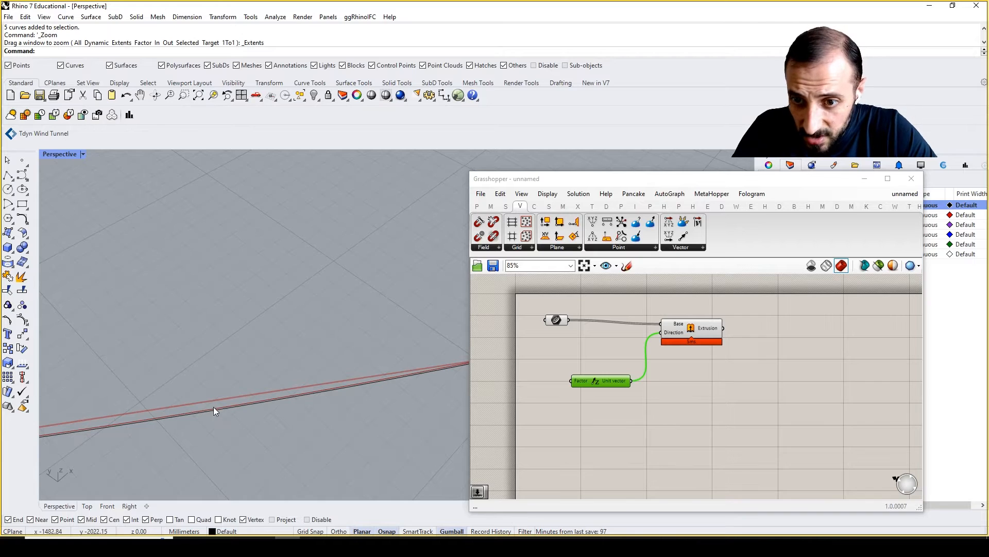
Set the Grasshopper preview mesh quality to High Quality and check the extrusion preview up close.
{"action": "left_click", "coordinate": [912, 265]}
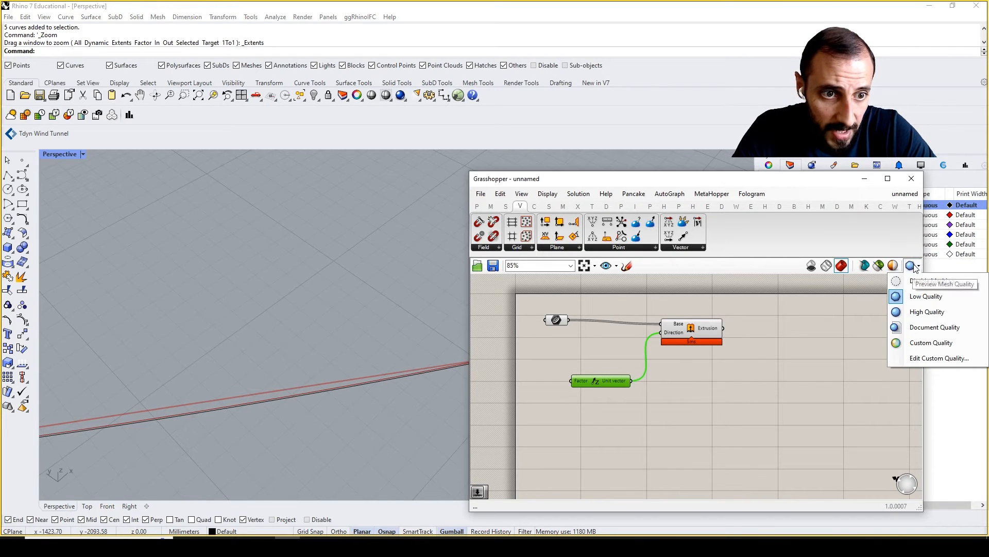
{"action": "left_click", "coordinate": [923, 312]}
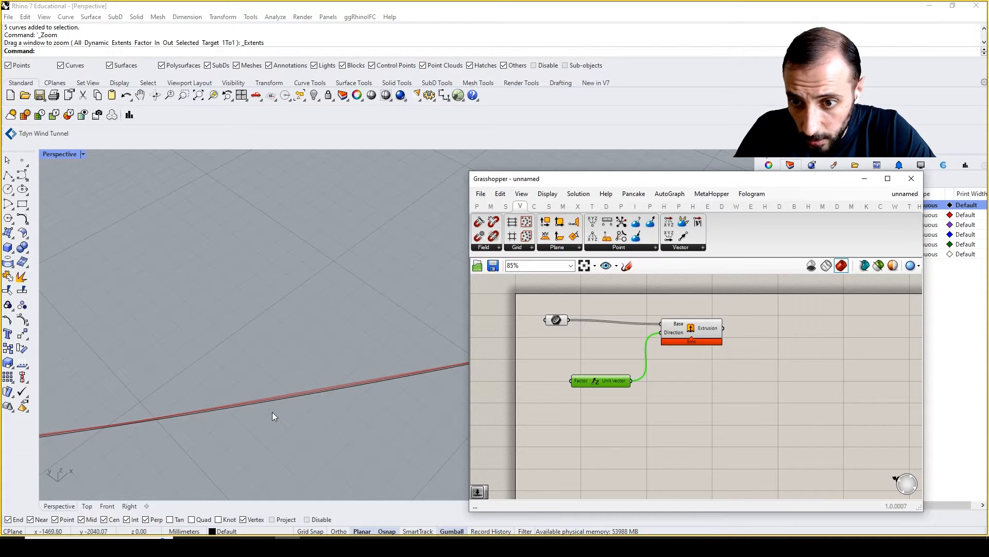
{"action": "scroll", "coordinate": [283, 398], "scroll_direction": "up", "scroll_amount": 5}
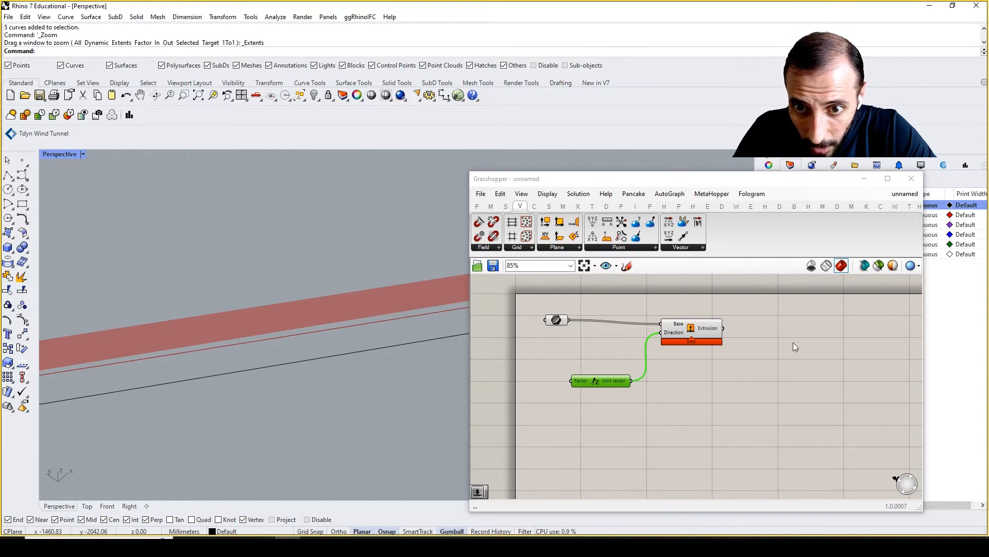
Set the Grasshopper preview mesh quality to Document Quality and bring all curves back into view.
{"action": "left_click", "coordinate": [918, 266]}
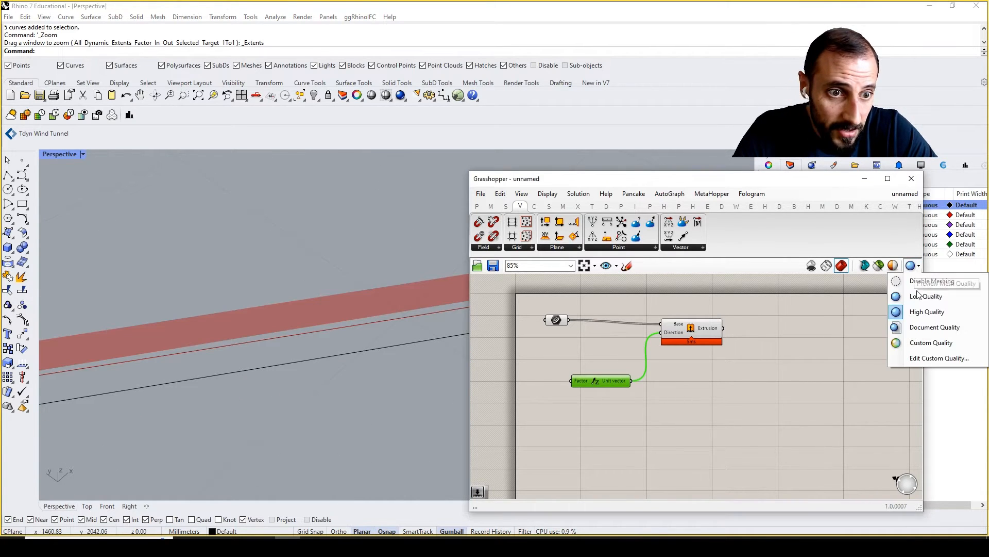
{"action": "left_click", "coordinate": [920, 329]}
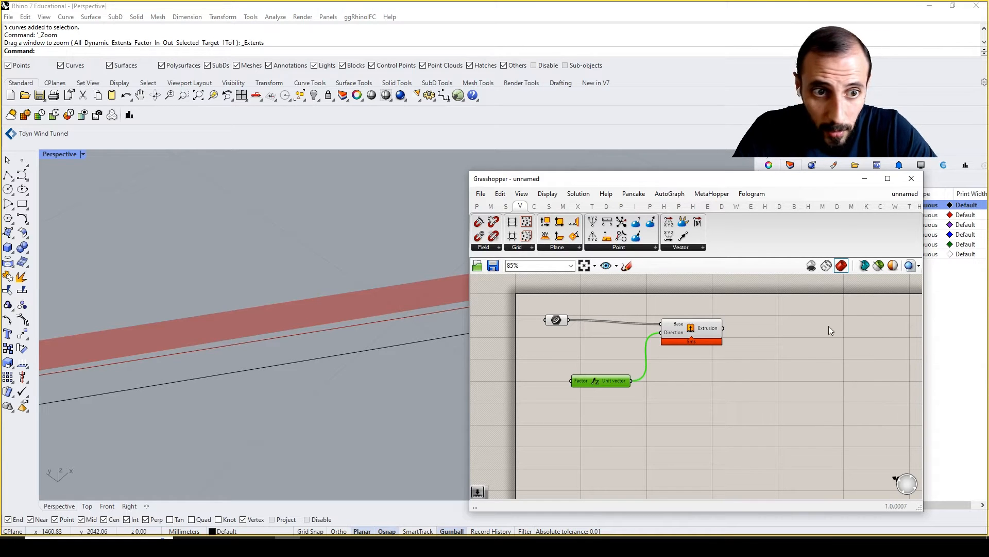
{"action": "scroll", "coordinate": [312, 355], "scroll_direction": "down", "scroll_amount": 6}
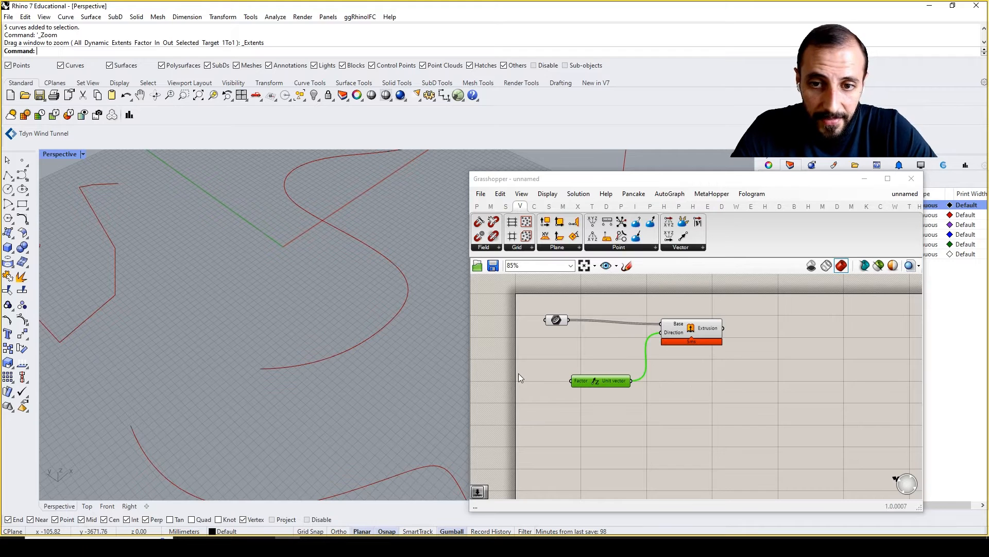
{"action": "scroll", "coordinate": [227, 360], "scroll_direction": "down", "scroll_amount": 5}
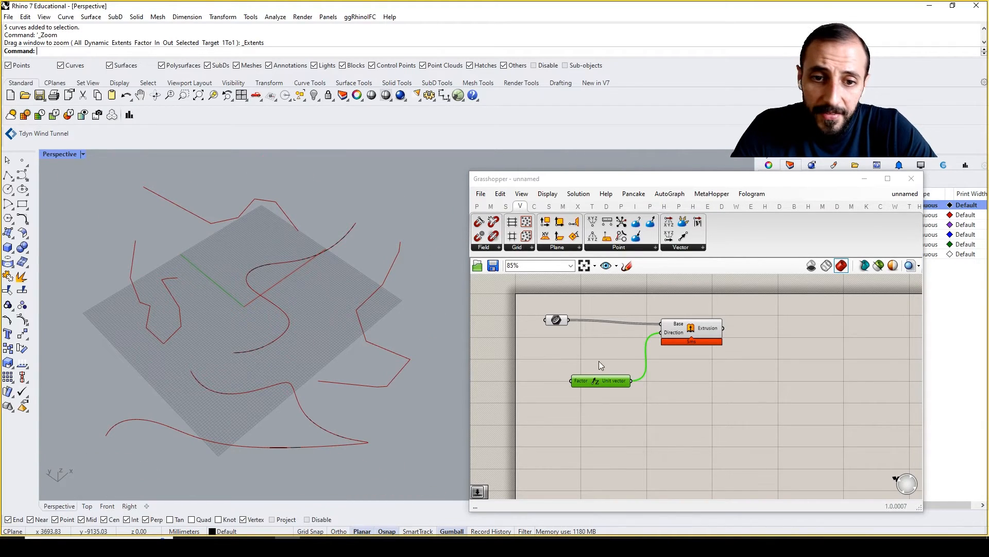
Add a number slider with the value 250 and connect it to the Factor input of the Unit Z component.
{"action": "double_click", "coordinate": [537, 361]}
{"action": "type", "text": "25"}
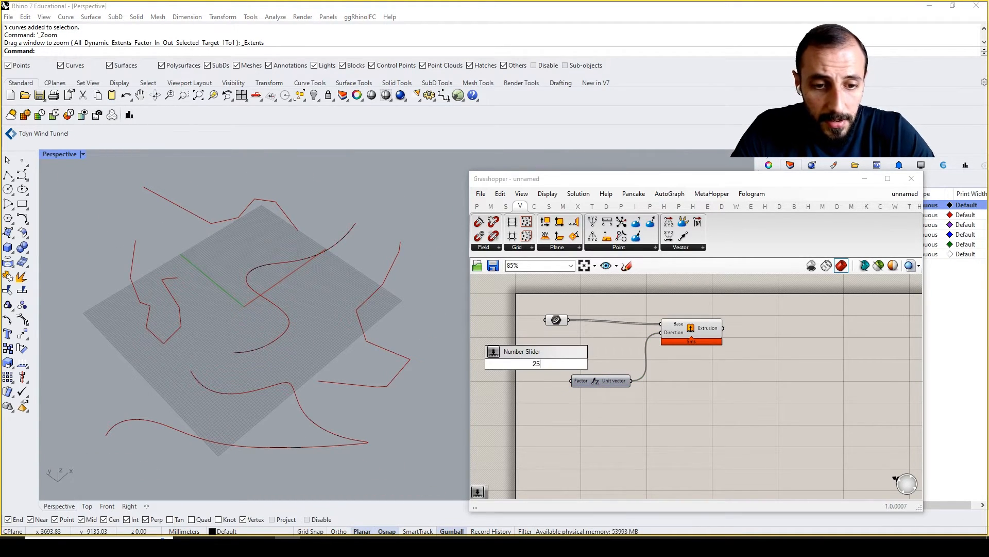
{"action": "type", "text": "0"}
{"action": "key", "text": "Return"}
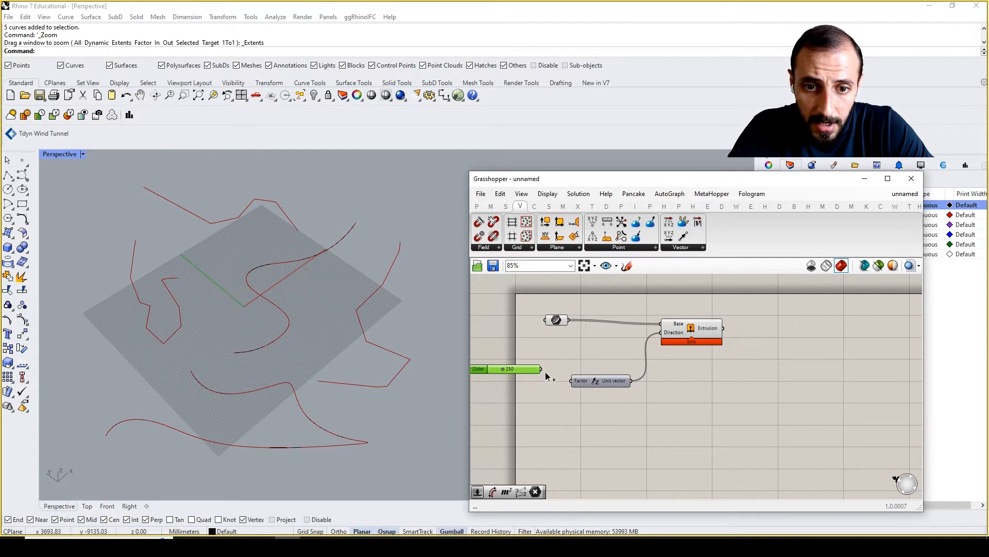
{"action": "left_click_drag", "start_coordinate": [541, 369], "coordinate": [572, 381]}
{"action": "right_click_drag", "start_coordinate": [221, 324], "coordinate": [280, 323]}
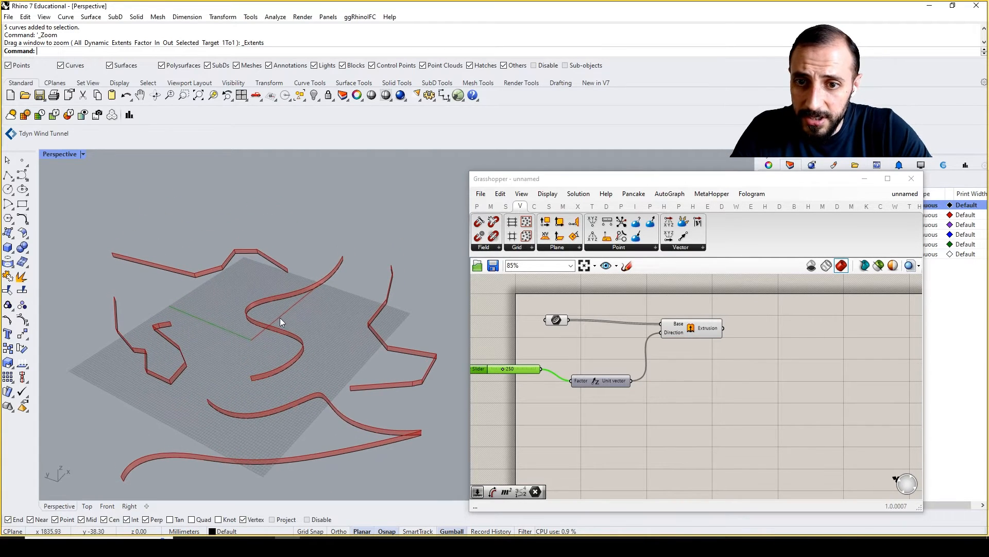
Raise the extrusion height slider to 685 and move the Curve parameter farther away from the Extrude component.
{"action": "left_click_drag", "start_coordinate": [505, 372], "coordinate": [522, 369]}
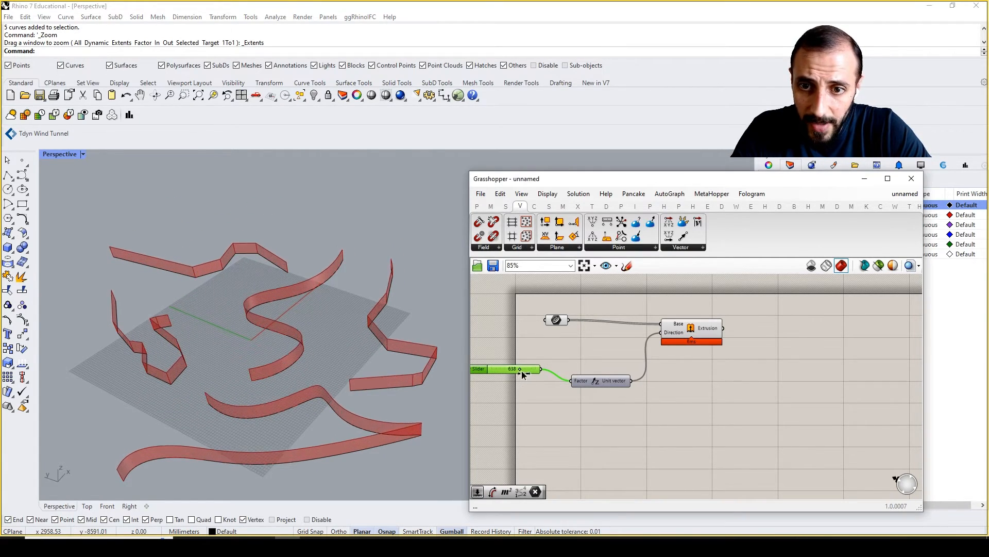
{"action": "scroll", "coordinate": [290, 344], "scroll_direction": "up", "scroll_amount": 2}
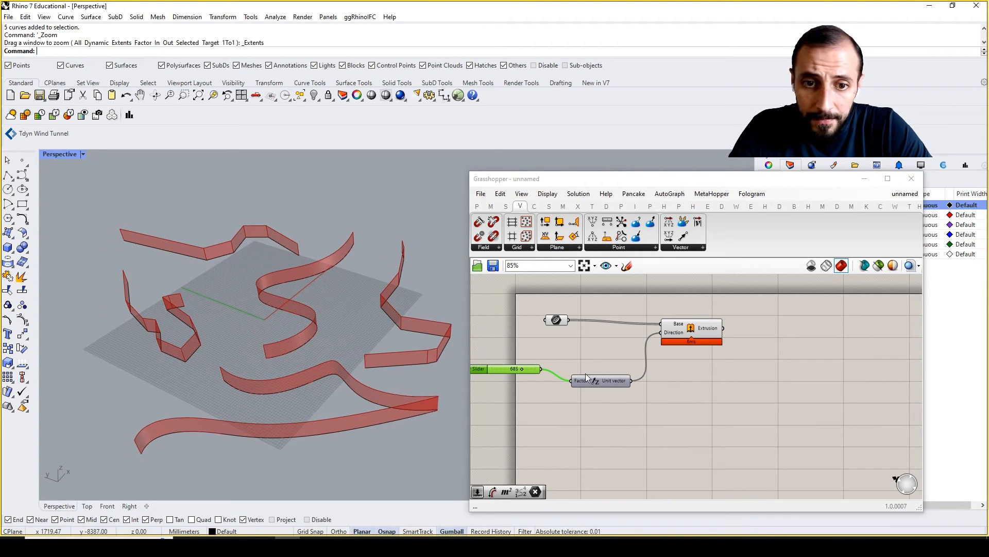
{"action": "right_click_drag", "start_coordinate": [586, 378], "coordinate": [688, 389]}
{"action": "left_click", "coordinate": [654, 334]}
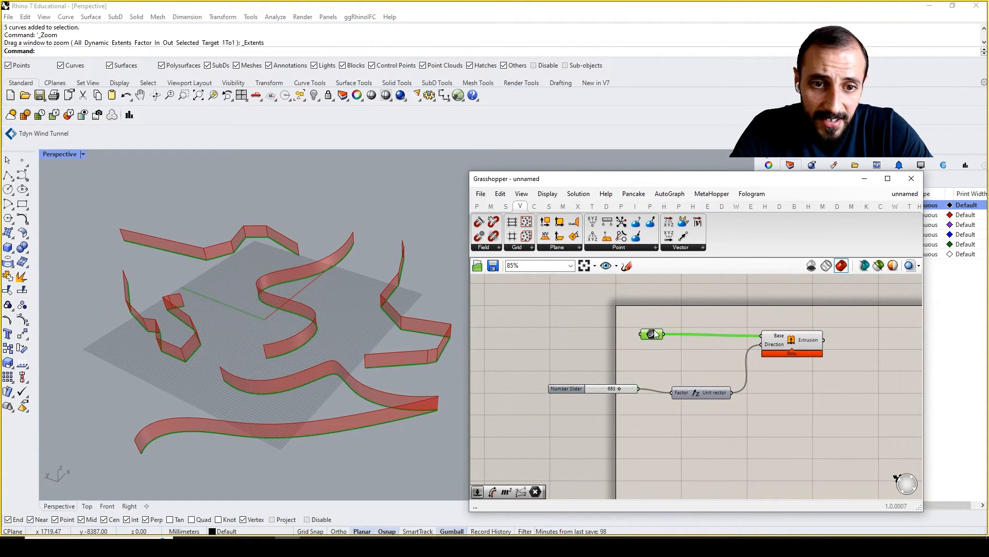
{"action": "left_click_drag", "start_coordinate": [655, 334], "coordinate": [600, 336]}
{"action": "left_click", "coordinate": [576, 308]}
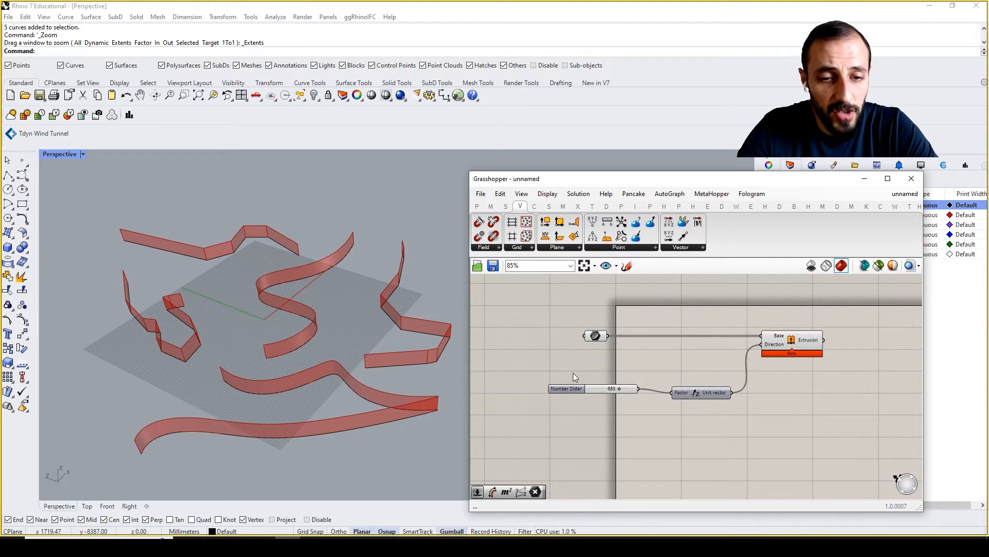
Add a curve Length component below the Curve parameter, connect the curves to it and move the slider clear.
{"action": "left_click", "coordinate": [535, 206]}
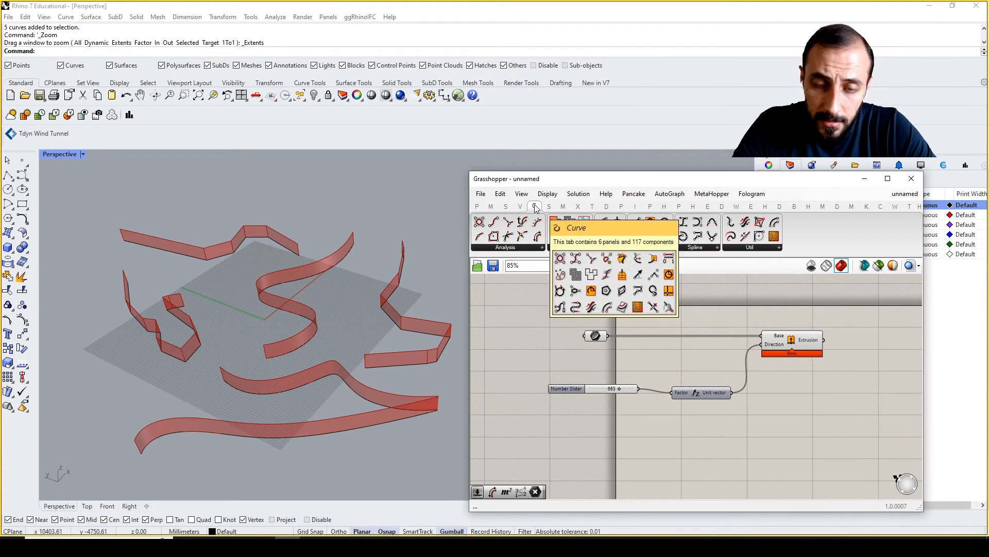
{"action": "left_click", "coordinate": [535, 249]}
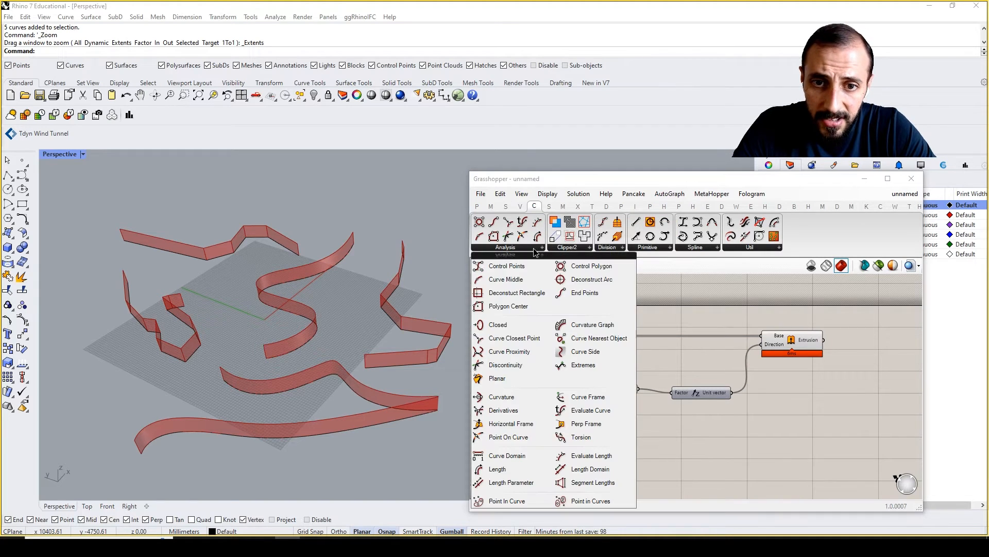
{"action": "left_click", "coordinate": [518, 470]}
{"action": "left_click", "coordinate": [609, 366]}
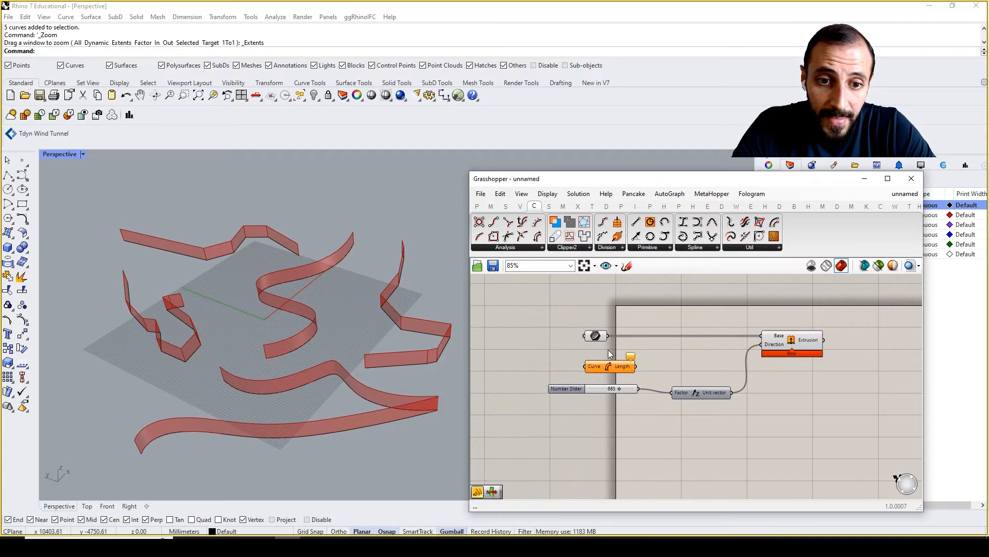
{"action": "left_click_drag", "start_coordinate": [608, 336], "coordinate": [579, 400]}
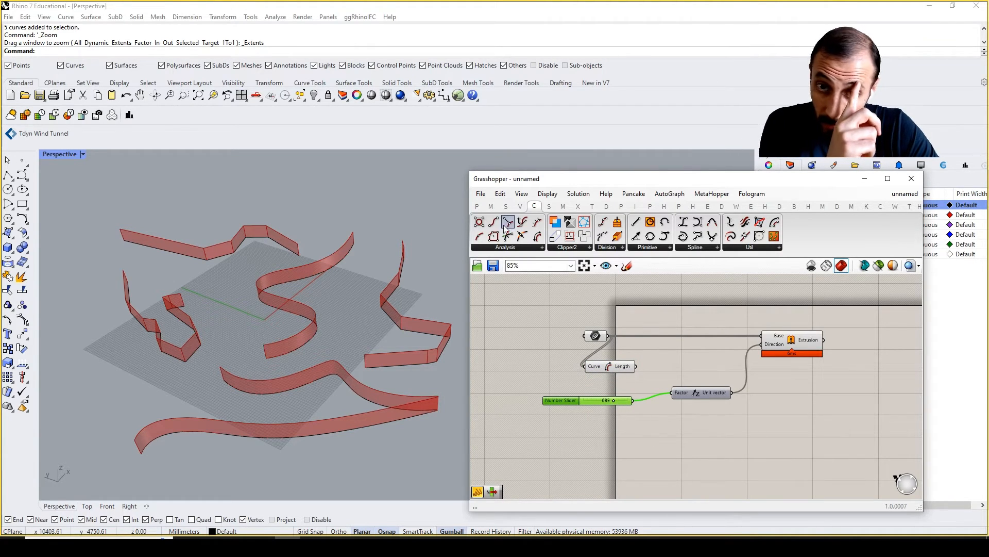
Add a Panel below the components and connect the Length output to it.
{"action": "left_click", "coordinate": [477, 206]}
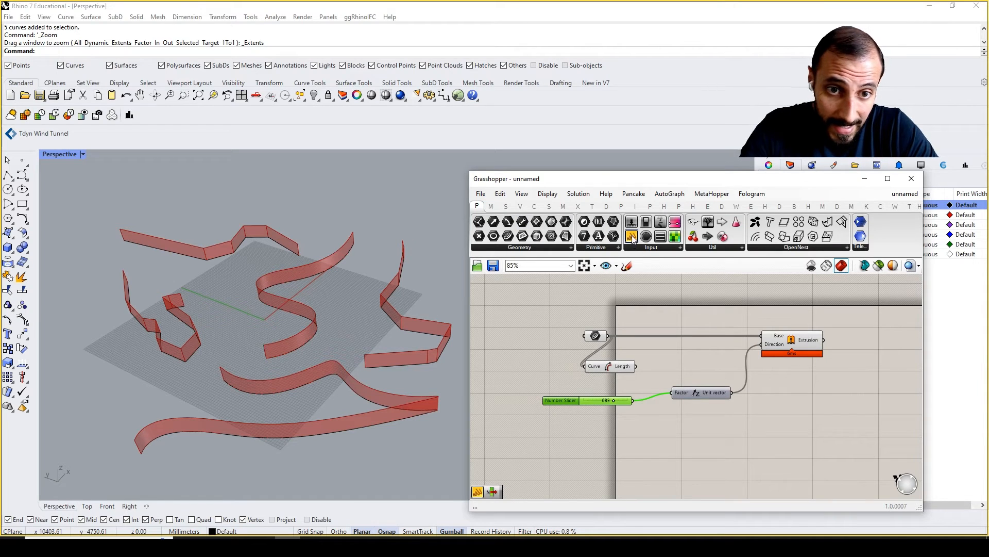
{"action": "left_click_drag", "start_coordinate": [632, 236], "coordinate": [635, 436]}
{"action": "left_click_drag", "start_coordinate": [636, 366], "coordinate": [599, 438]}
Move the Extrude, Unit Z and slider components away from the Length component and read the curve lengths in the panel.
{"action": "left_click_drag", "start_coordinate": [788, 341], "coordinate": [887, 341]}
{"action": "right_click_drag", "start_coordinate": [820, 352], "coordinate": [788, 347]}
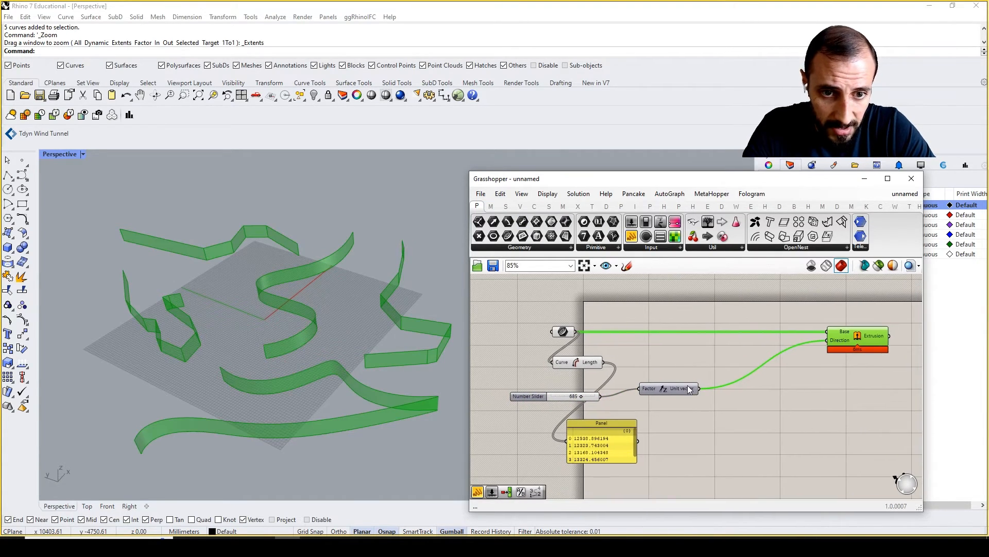
{"action": "left_click_drag", "start_coordinate": [676, 387], "coordinate": [767, 371]}
{"action": "left_click_drag", "start_coordinate": [566, 395], "coordinate": [675, 384]}
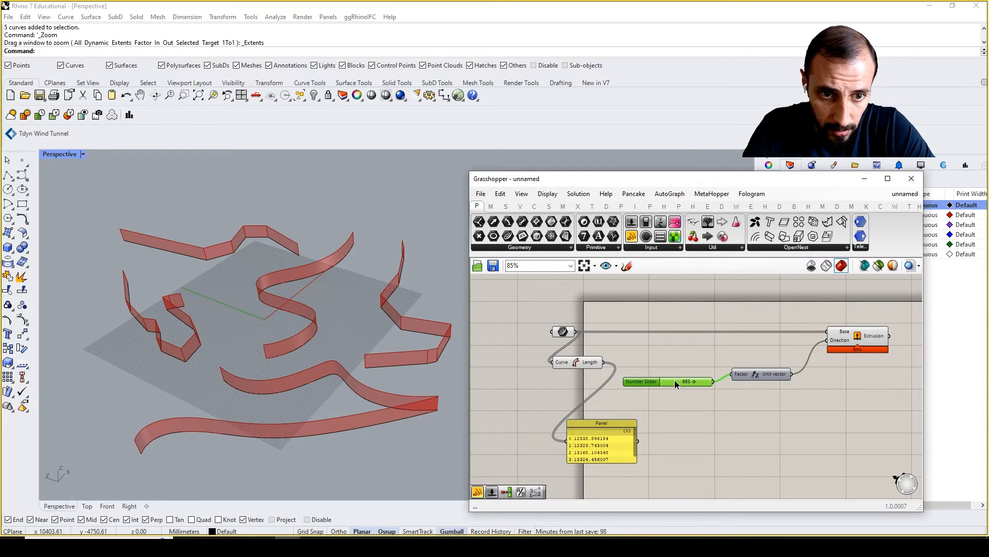
{"action": "left_click", "coordinate": [756, 376]}
{"action": "left_click", "coordinate": [610, 423]}
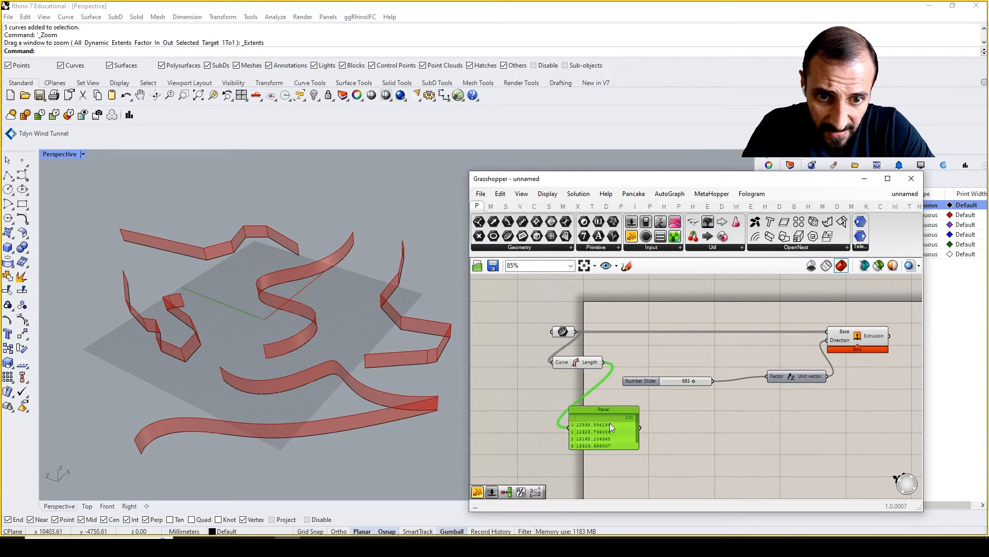
{"action": "scroll", "coordinate": [621, 422], "scroll_direction": "up", "scroll_amount": 3}
{"action": "scroll", "coordinate": [645, 418], "scroll_direction": "down", "scroll_amount": 2}
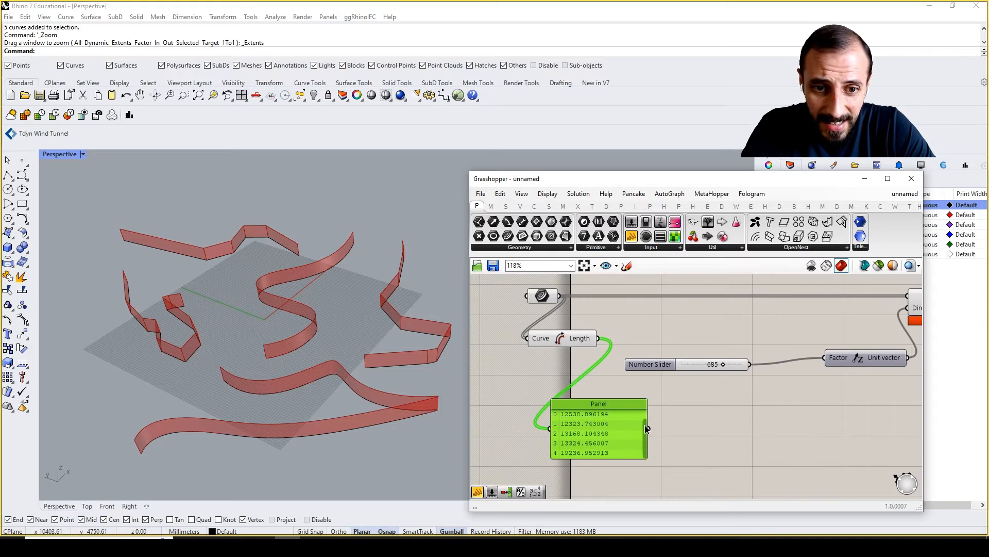
{"action": "left_click", "coordinate": [676, 412]}
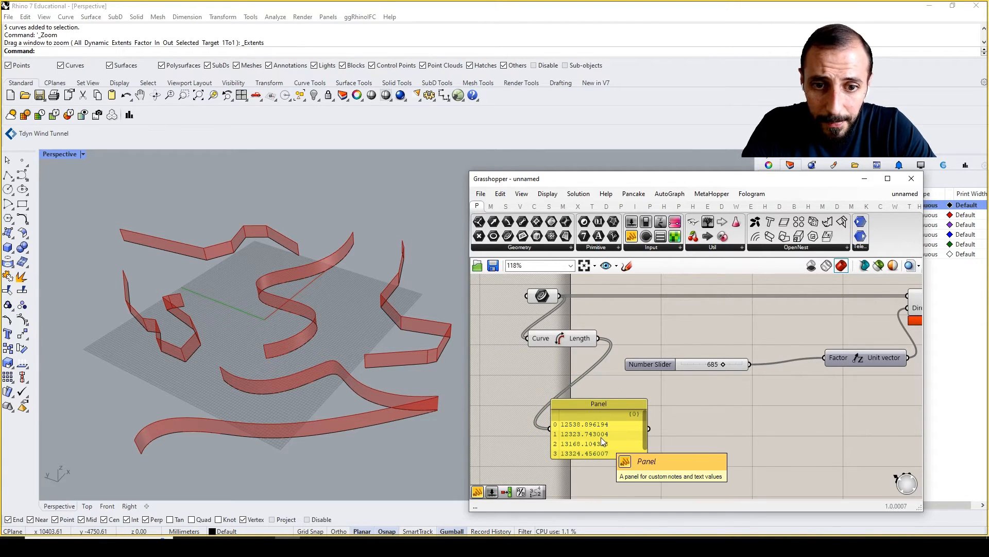
Re-reference the five curves with Set Multiple Curves in order: left polyline, back polyline, S-shaped curve, right polyline, front curve.
{"action": "right_click", "coordinate": [546, 299]}
{"action": "left_click", "coordinate": [577, 448]}
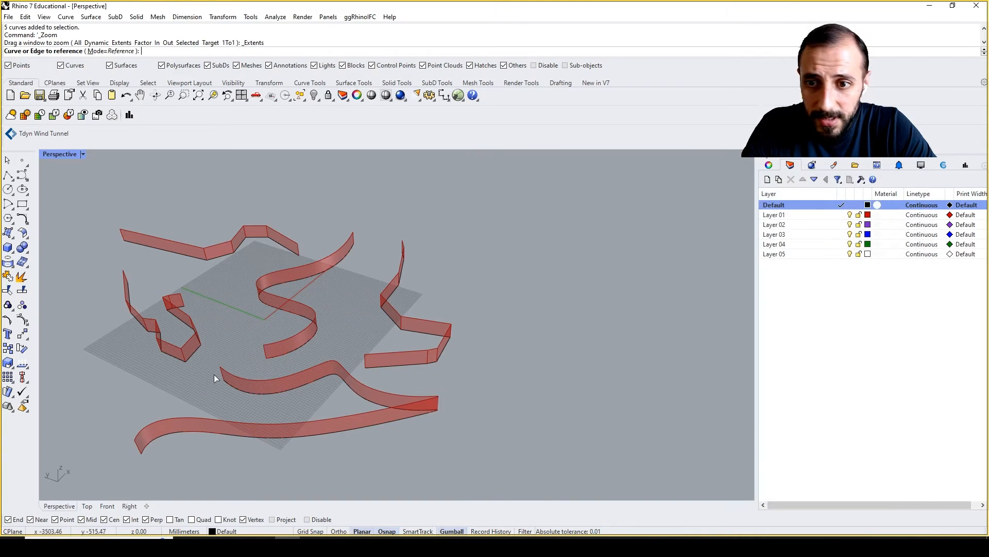
{"action": "left_click", "coordinate": [186, 360]}
{"action": "left_click", "coordinate": [220, 252]}
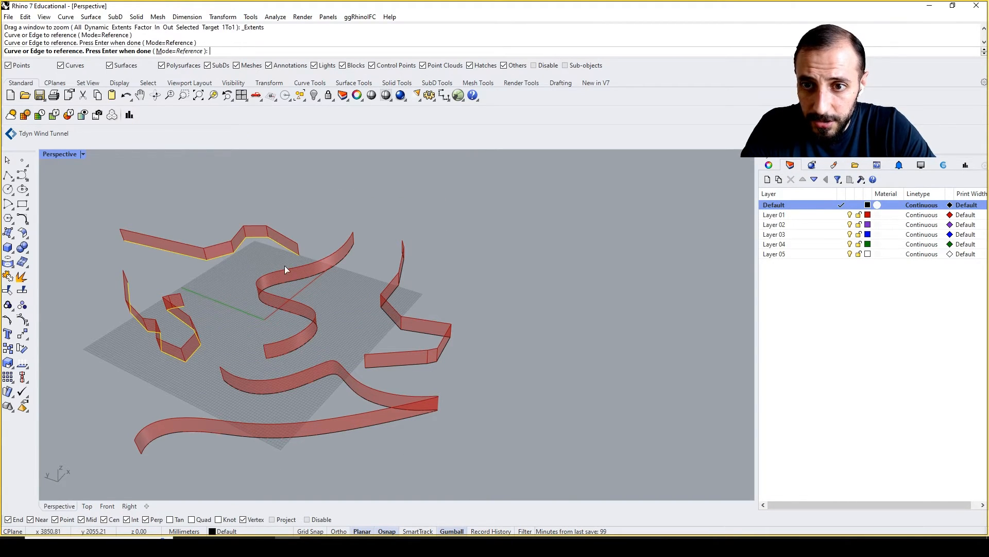
{"action": "left_click", "coordinate": [298, 279]}
{"action": "left_click", "coordinate": [385, 304]}
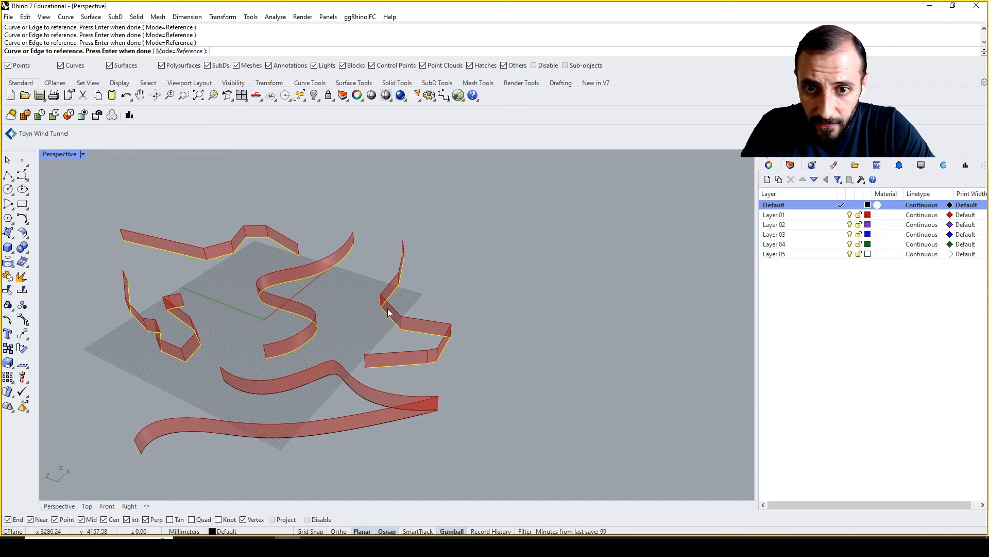
{"action": "left_click", "coordinate": [363, 406]}
{"action": "left_click", "coordinate": [365, 403]}
{"action": "key", "text": "Return"}
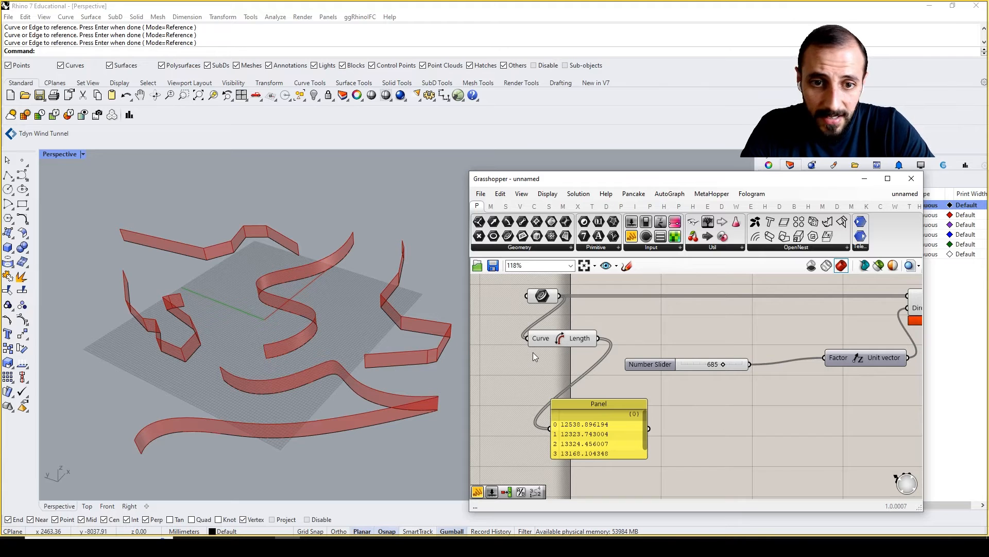
Delete the number slider and connect the Length output to the Unit Z Factor input instead.
{"action": "left_click_drag", "start_coordinate": [700, 364], "coordinate": [754, 359]}
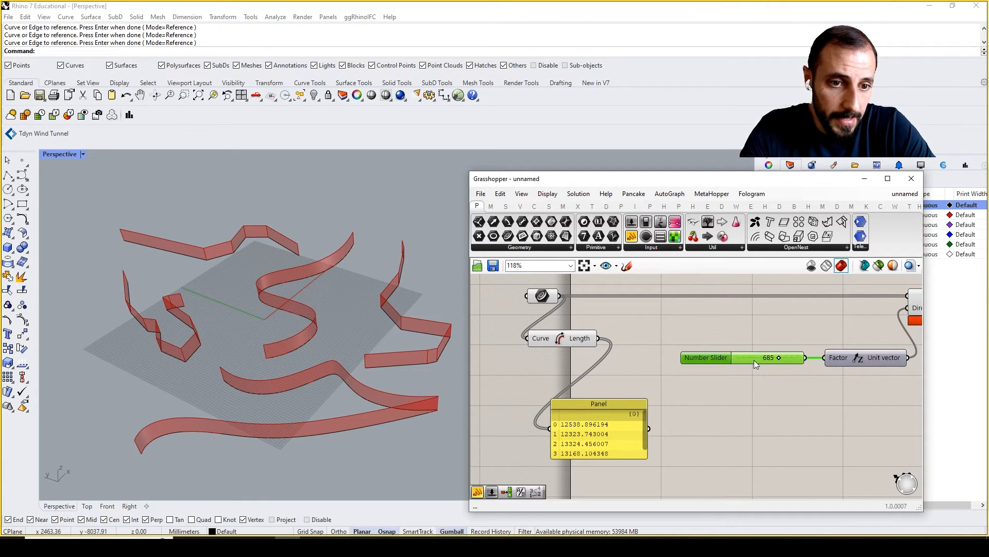
{"action": "left_click", "coordinate": [745, 379]}
{"action": "right_click_drag", "start_coordinate": [727, 392], "coordinate": [710, 401]}
{"action": "scroll", "coordinate": [627, 373], "scroll_direction": "down", "scroll_amount": 2}
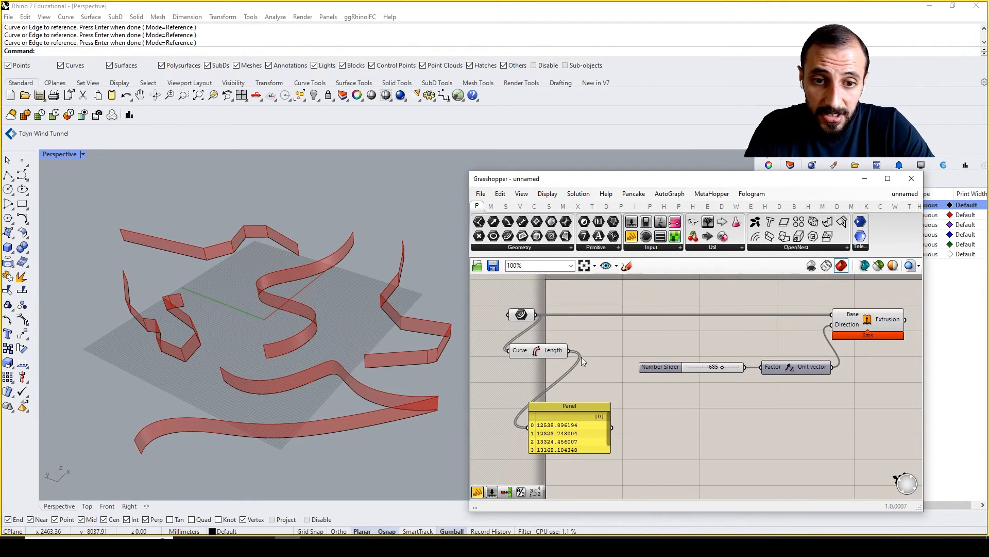
{"action": "left_click", "coordinate": [660, 371]}
{"action": "key", "text": "Delete"}
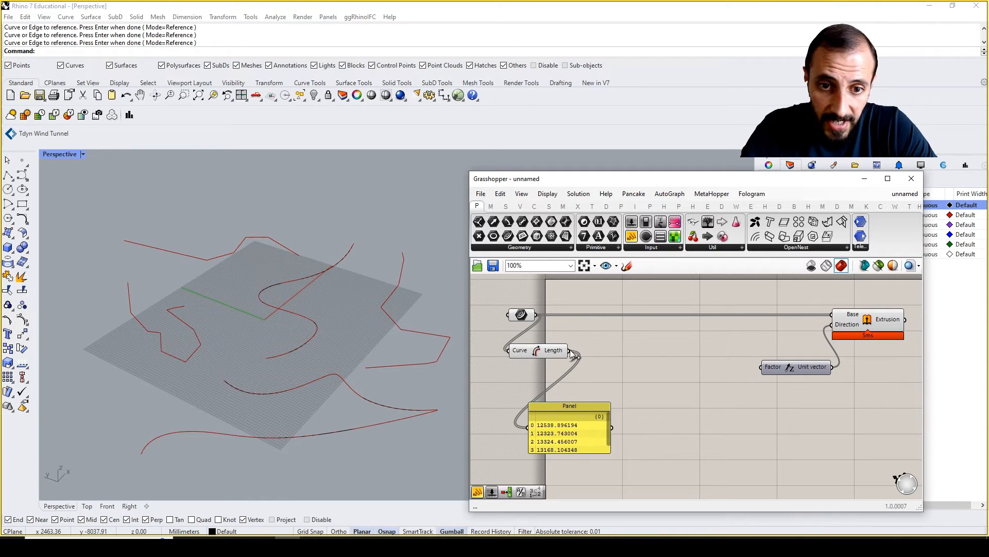
{"action": "left_click_drag", "start_coordinate": [570, 351], "coordinate": [759, 367]}
Reposition the Length component and its panel on the canvas and view the complete length-based extrusions in perspective.
{"action": "left_click_drag", "start_coordinate": [591, 411], "coordinate": [622, 407]}
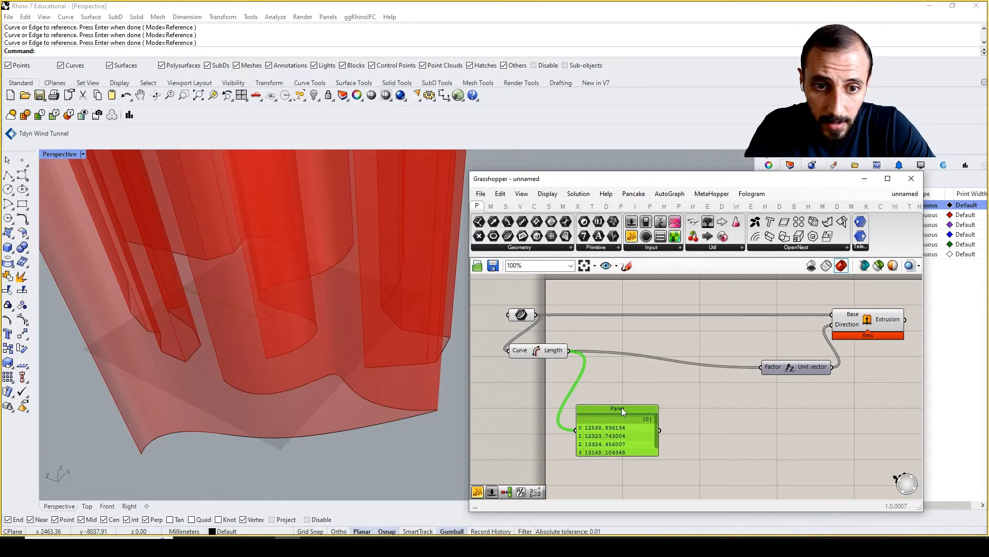
{"action": "left_click_drag", "start_coordinate": [546, 350], "coordinate": [577, 352]}
{"action": "left_click_drag", "start_coordinate": [602, 431], "coordinate": [678, 430]}
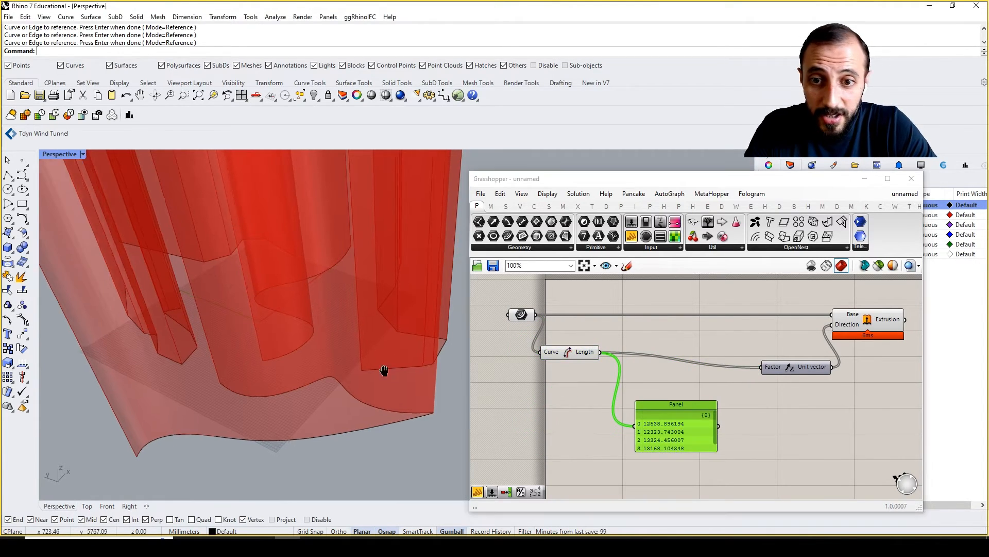
{"action": "scroll", "coordinate": [371, 376], "scroll_direction": "down", "scroll_amount": 5}
{"action": "right_click_drag", "start_coordinate": [356, 385], "coordinate": [229, 356]}
{"action": "scroll", "coordinate": [361, 347], "scroll_direction": "up", "scroll_amount": 5}
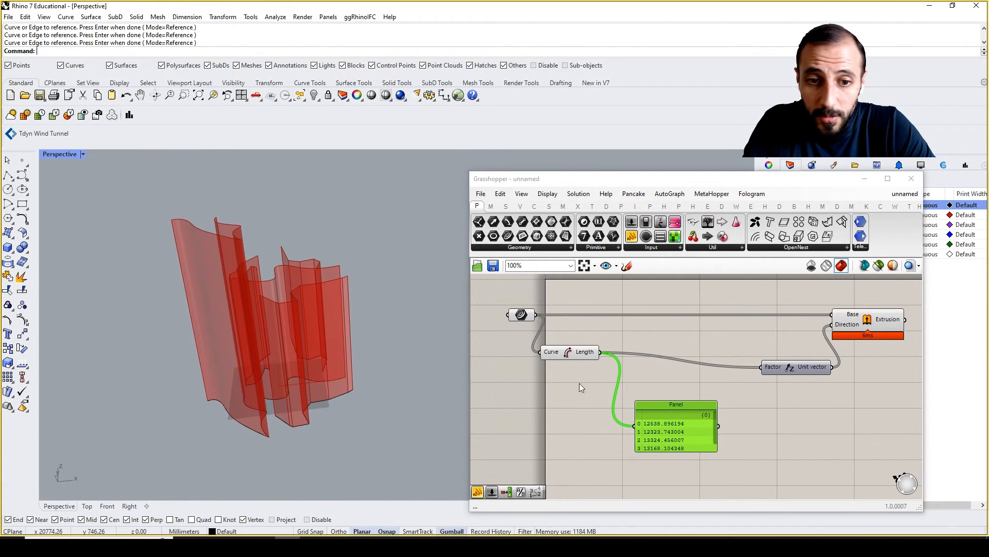
{"action": "left_click_drag", "start_coordinate": [690, 429], "coordinate": [673, 448]}
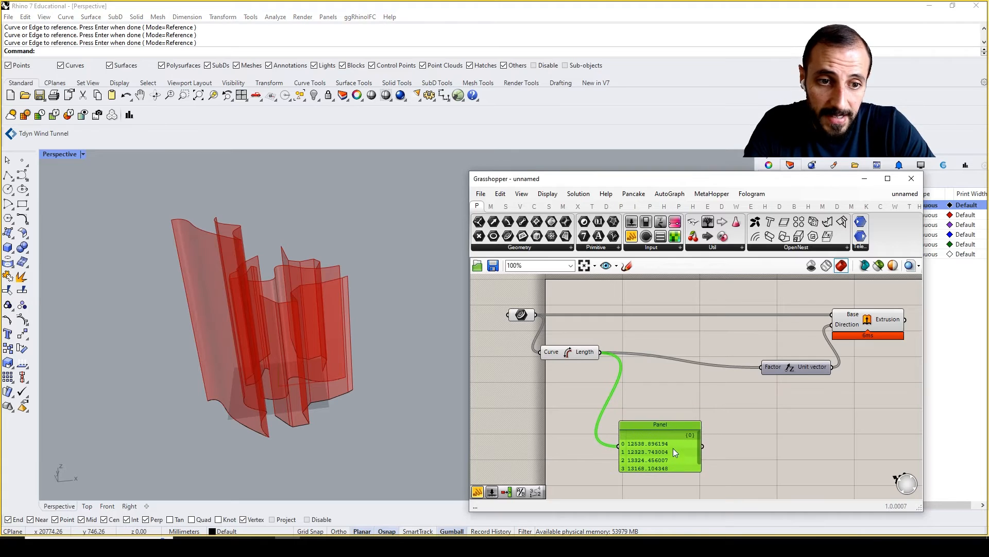
Line up the Length component and its panel, add a Division component, and connect the Length output to its A input.
{"action": "left_click_drag", "start_coordinate": [594, 356], "coordinate": [591, 372]}
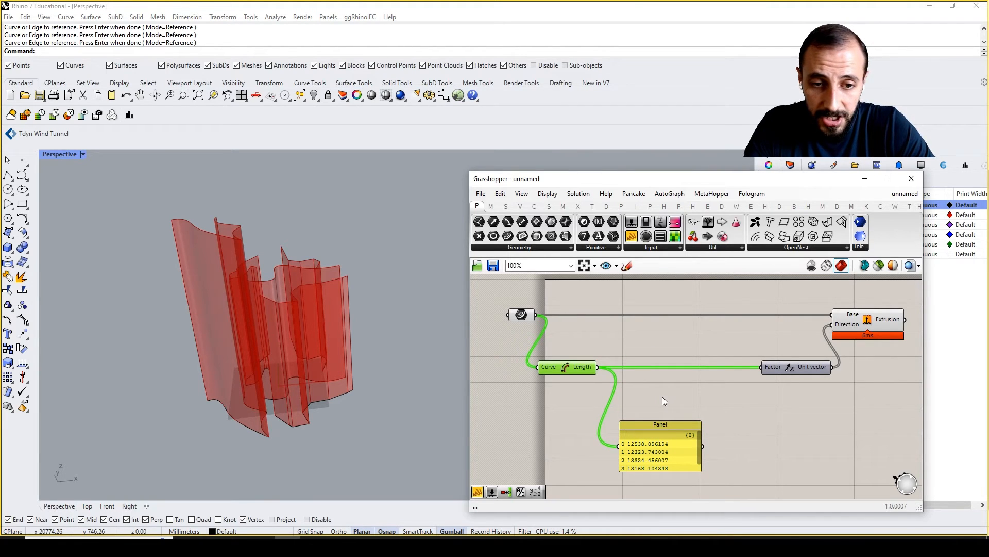
{"action": "left_click_drag", "start_coordinate": [663, 435], "coordinate": [659, 445]}
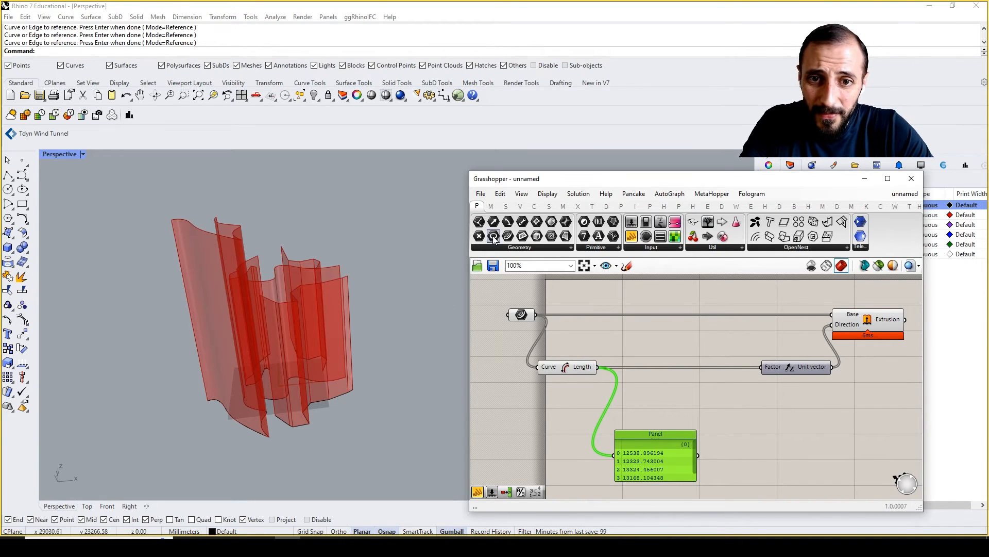
{"action": "left_click", "coordinate": [490, 206]}
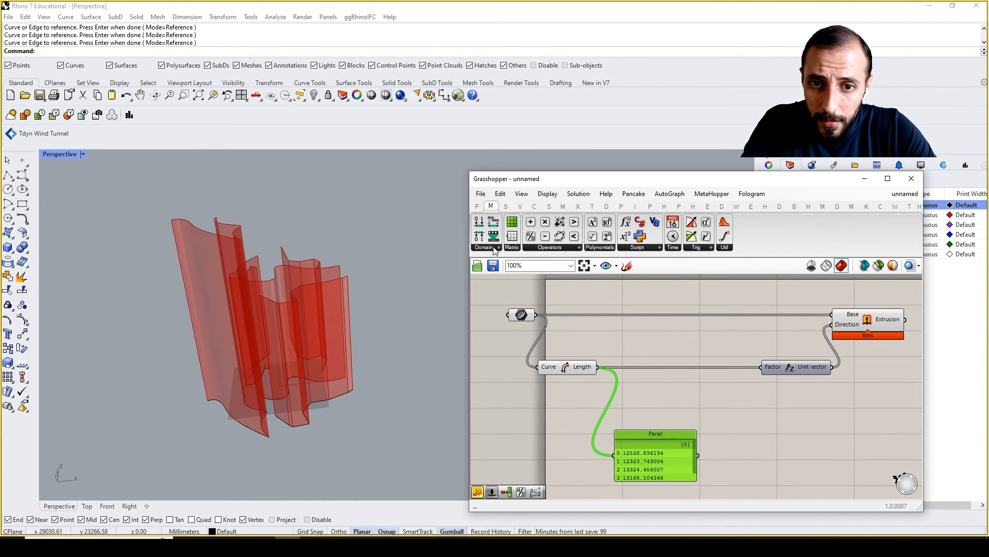
{"action": "left_click", "coordinate": [562, 247]}
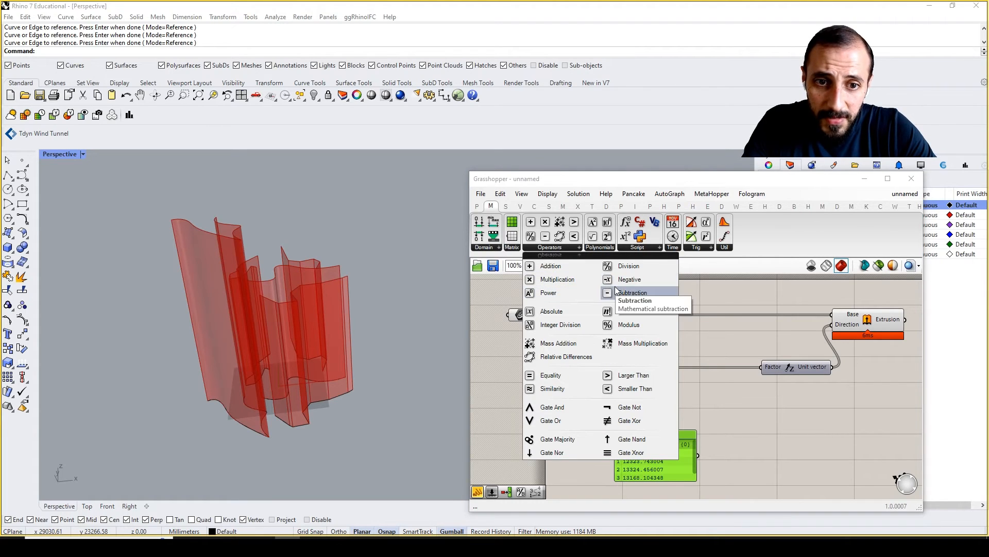
{"action": "left_click_drag", "start_coordinate": [619, 267], "coordinate": [670, 386]}
{"action": "left_click_drag", "start_coordinate": [596, 368], "coordinate": [648, 383]}
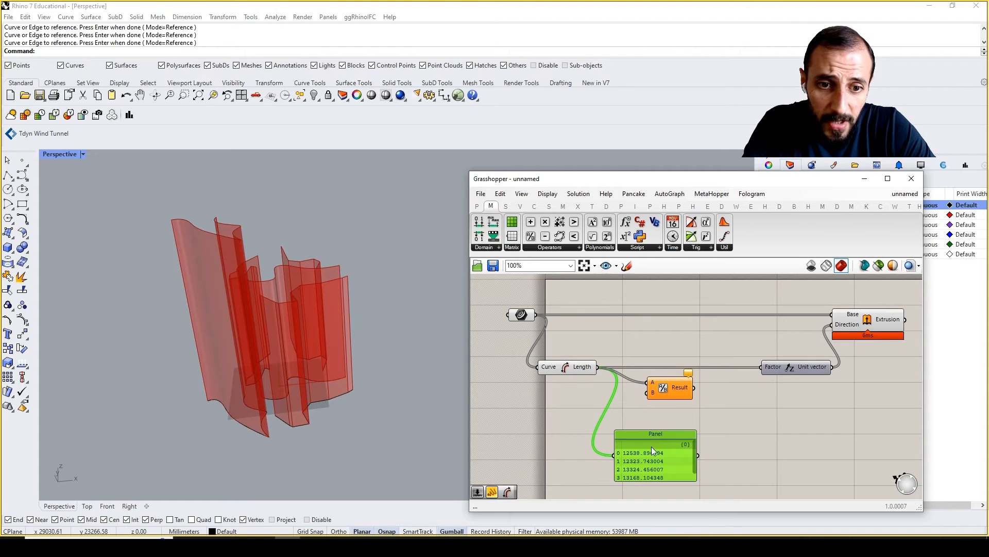
Add a number slider of 20 as the Division's B input and connect the Division Result to the Unit Z Factor input.
{"action": "left_click_drag", "start_coordinate": [652, 447], "coordinate": [603, 466]}
{"action": "left_click", "coordinate": [651, 438]}
{"action": "double_click", "coordinate": [651, 438]}
{"action": "type", "text": "20"}
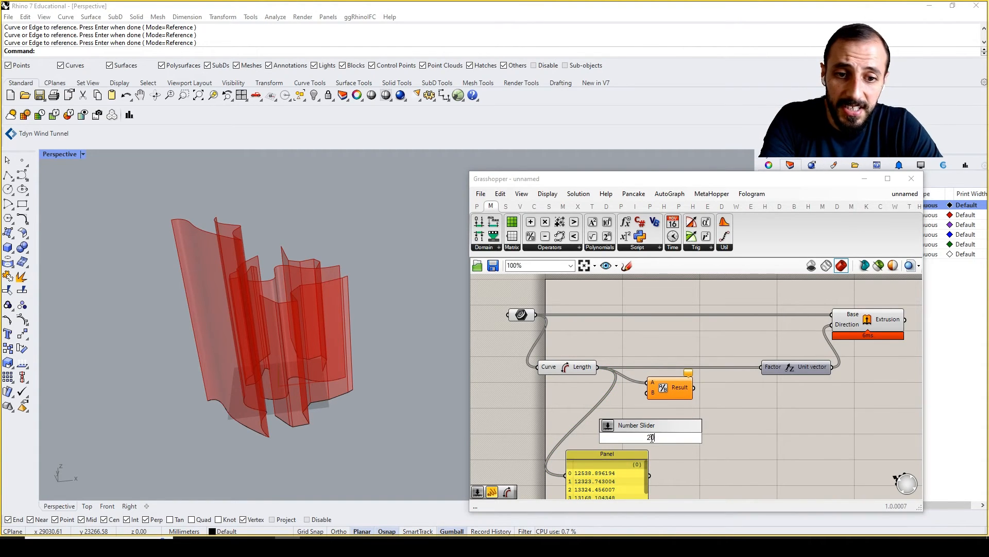
{"action": "key", "text": "Return"}
{"action": "left_click_drag", "start_coordinate": [706, 437], "coordinate": [762, 367]}
{"action": "scroll", "coordinate": [289, 421], "scroll_direction": "up", "scroll_amount": 6}
{"action": "right_click_drag", "start_coordinate": [261, 358], "coordinate": [306, 385]}
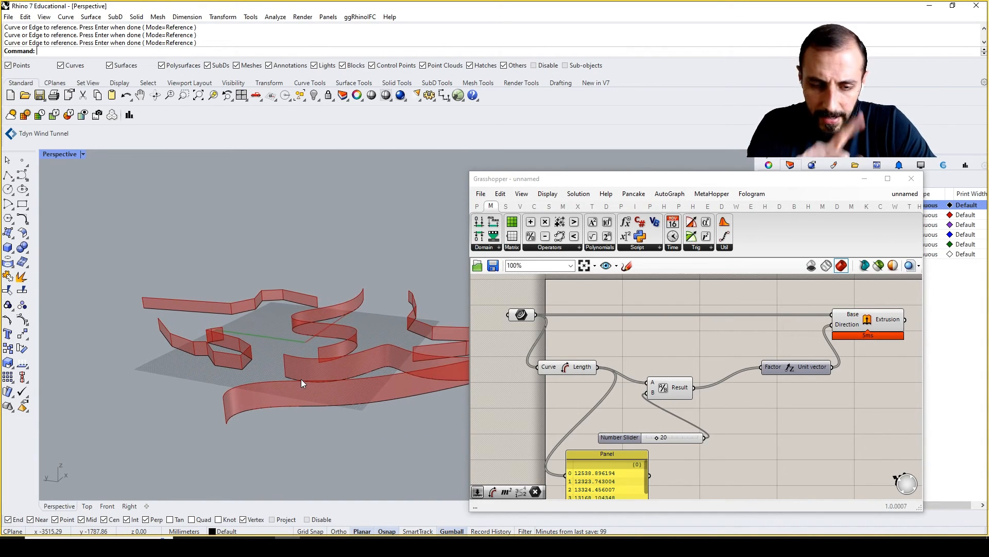
{"action": "right_click_drag", "start_coordinate": [302, 382], "coordinate": [277, 346]}
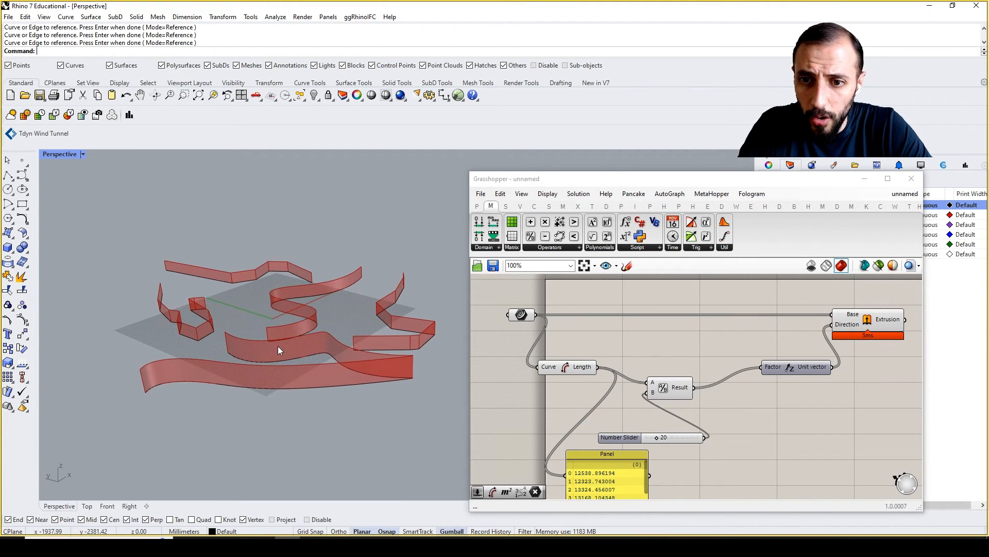
Try the divisor slider at 61, set it to 6, and inspect the scaled extrusions from several angles.
{"action": "left_click_drag", "start_coordinate": [658, 437], "coordinate": [677, 445]}
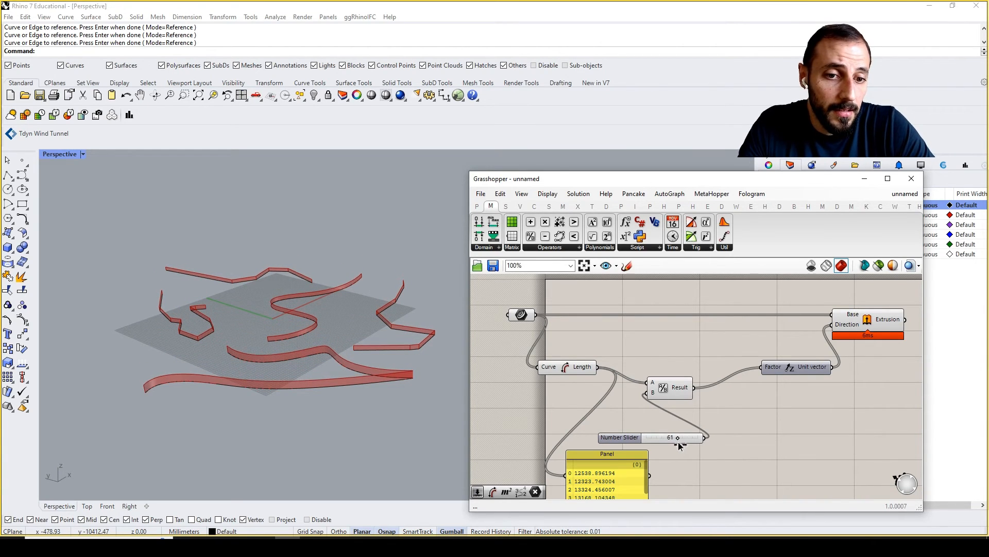
{"action": "left_click_drag", "start_coordinate": [677, 446], "coordinate": [651, 447]}
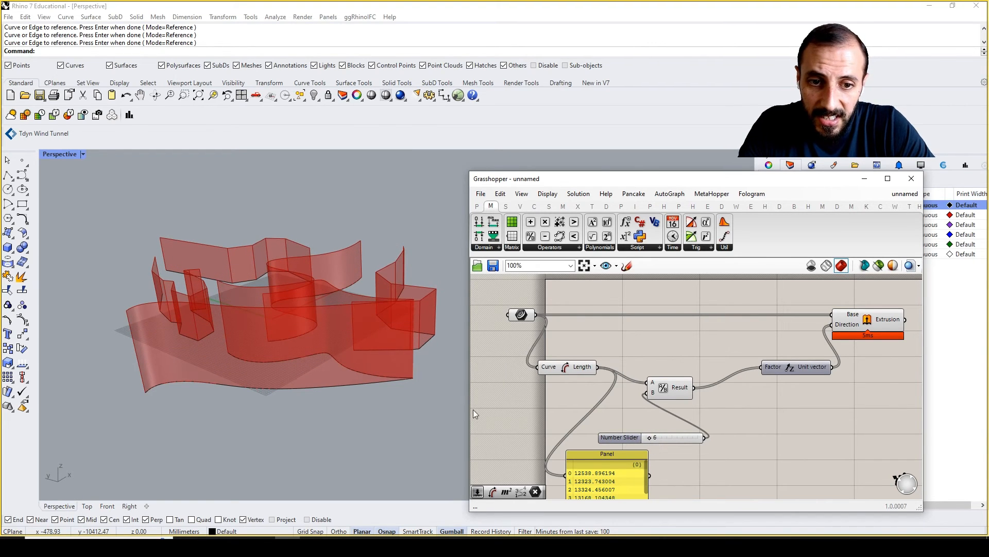
{"action": "mouse_move", "coordinate": [361, 361]}
{"action": "right_mouse_down"}
{"action": "mouse_move", "coordinate": [303, 364]}
{"action": "mouse_move", "coordinate": [165, 342]}
{"action": "mouse_move", "coordinate": [254, 348]}
{"action": "mouse_move", "coordinate": [330, 323]}
{"action": "mouse_move", "coordinate": [368, 325]}
{"action": "mouse_move", "coordinate": [366, 343]}
{"action": "right_mouse_up"}
{"action": "scroll", "coordinate": [274, 340], "scroll_direction": "down", "scroll_amount": 3}
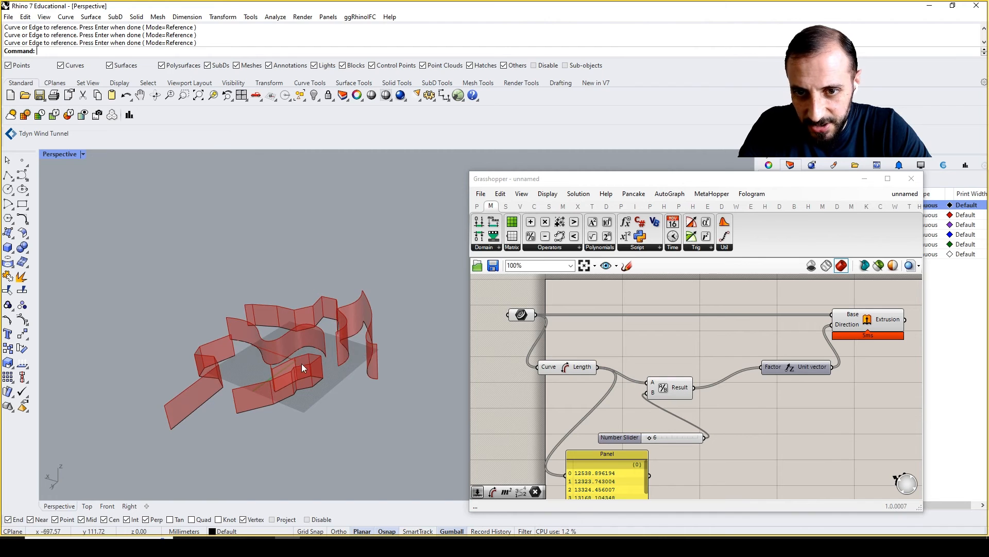
{"action": "right_click_drag", "start_coordinate": [301, 363], "coordinate": [304, 316]}
{"action": "scroll", "coordinate": [304, 316], "scroll_direction": "up", "scroll_amount": 5}
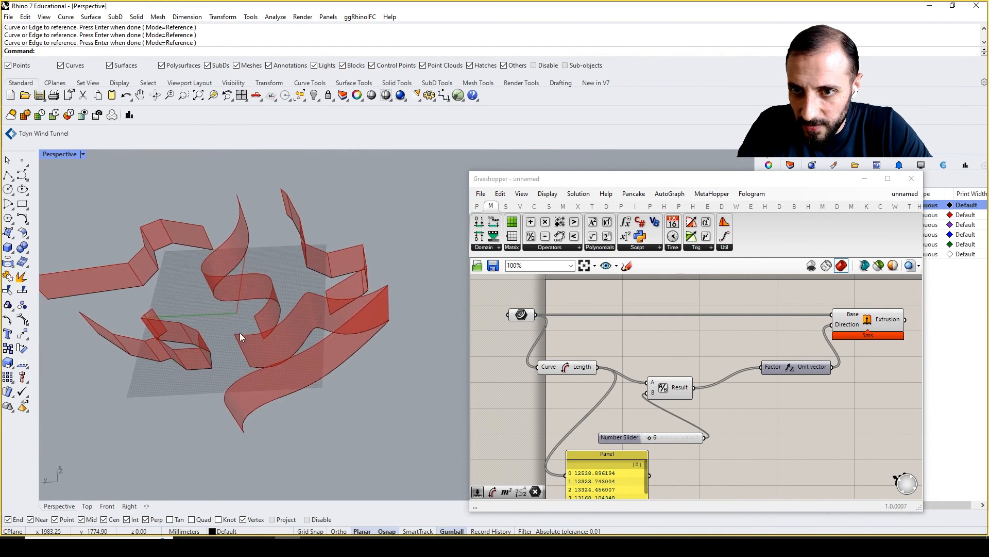
{"action": "mouse_move", "coordinate": [240, 333]}
{"action": "right_mouse_down"}
{"action": "mouse_move", "coordinate": [302, 312]}
{"action": "mouse_move", "coordinate": [264, 312]}
{"action": "mouse_move", "coordinate": [255, 342]}
{"action": "right_mouse_up"}
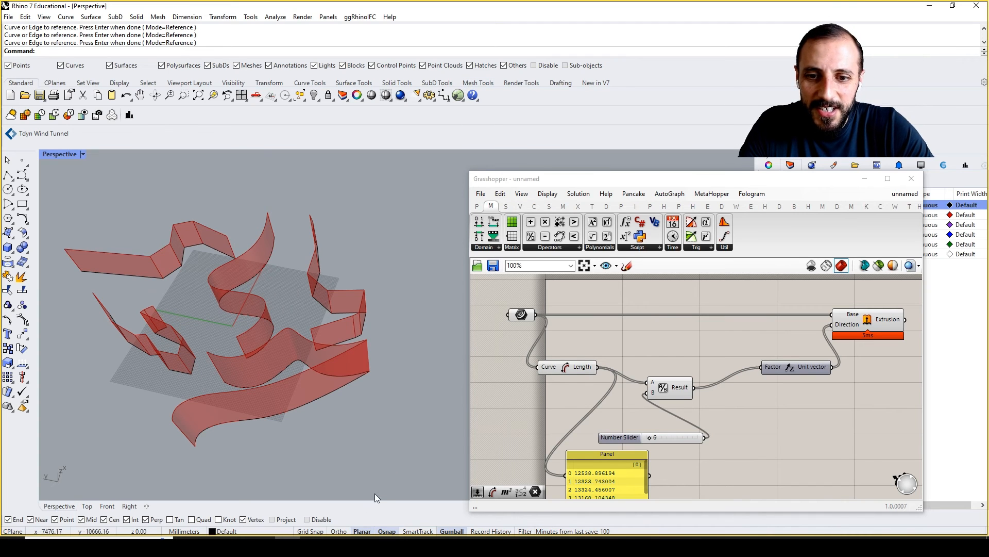
{"action": "left_click", "coordinate": [406, 546]}
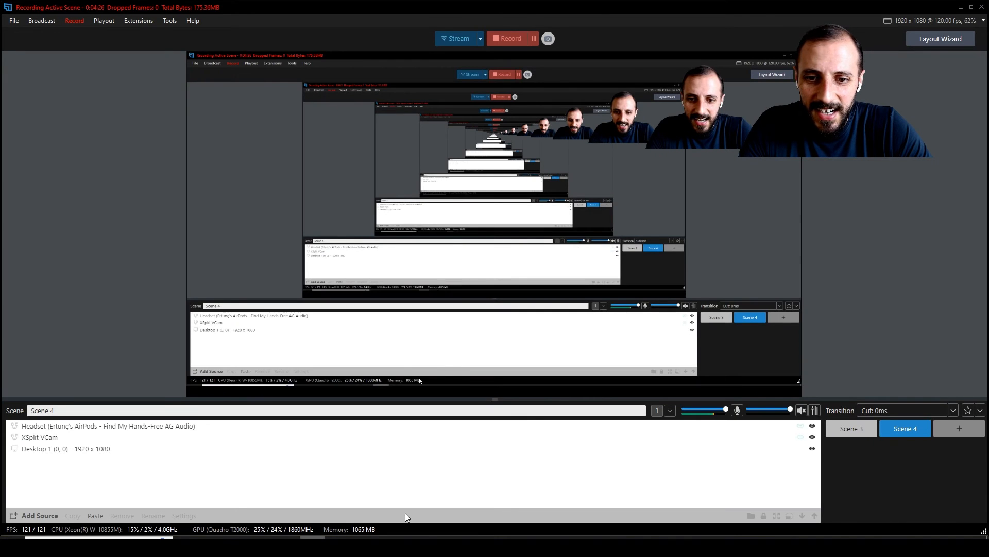
{"action": "left_click", "coordinate": [836, 442]}
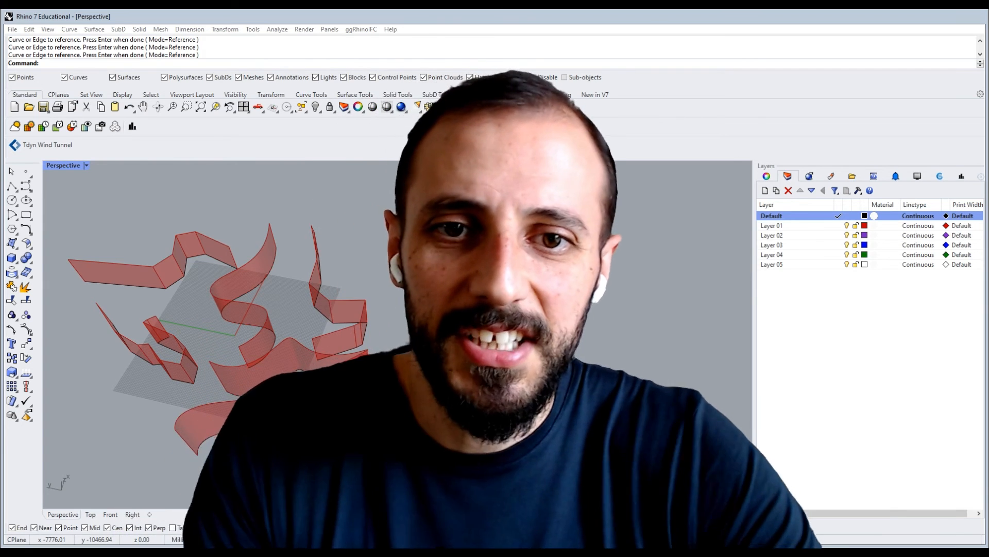